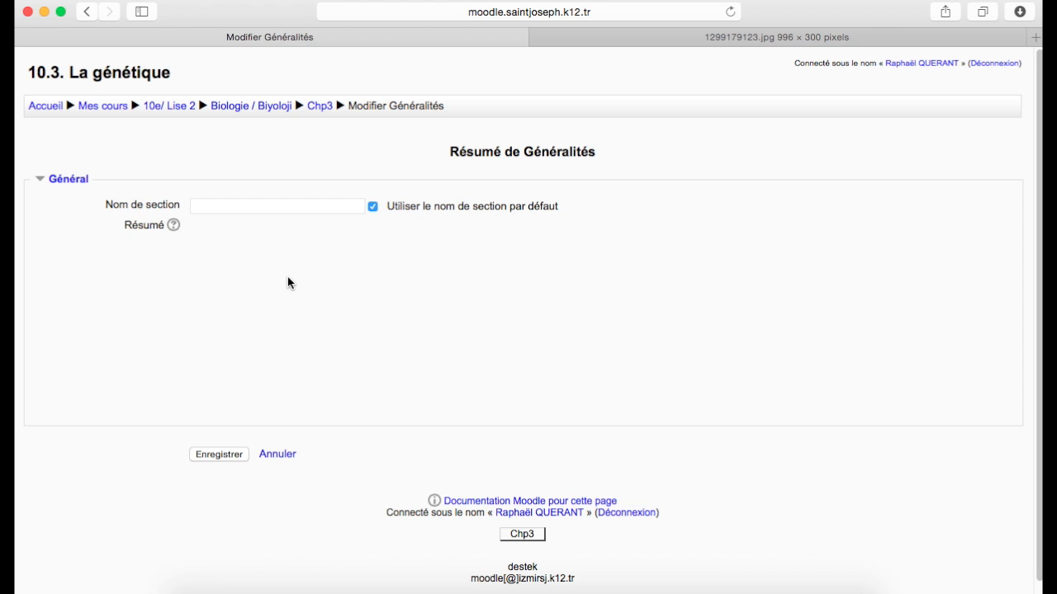
Step: Start inserting an image in the Généralités summary and choose bannière.png from the 10_génétique1 folder as the file to upload
click(217, 303)
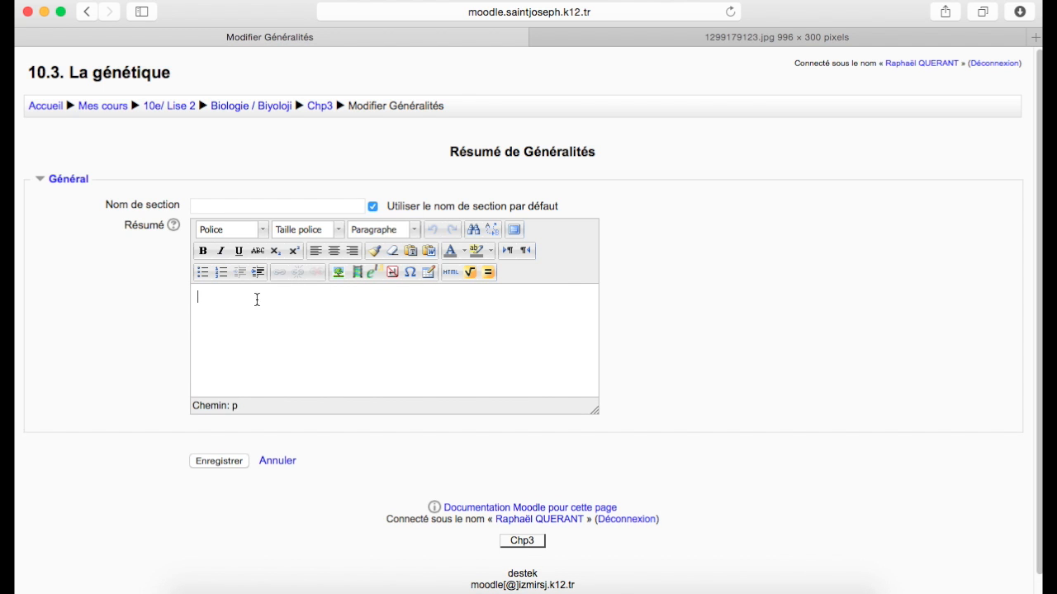
click(337, 273)
click(491, 234)
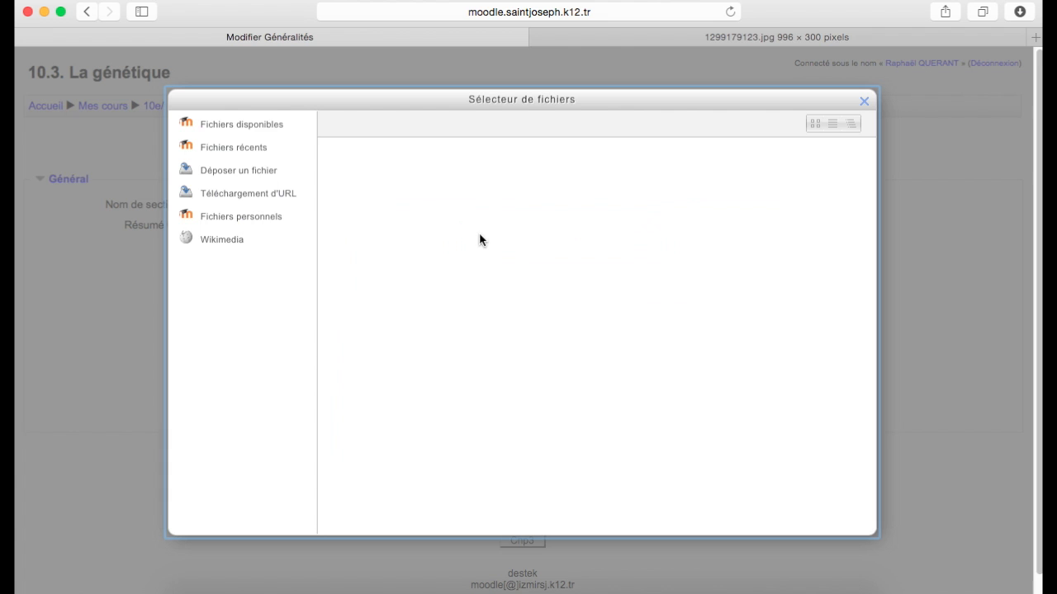
click(245, 151)
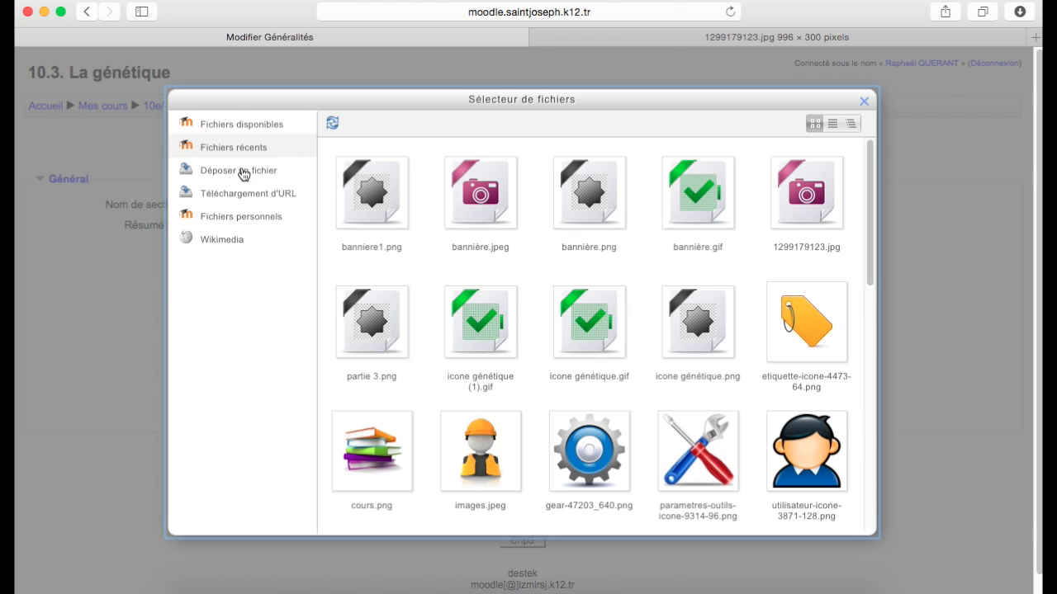
click(245, 173)
click(469, 273)
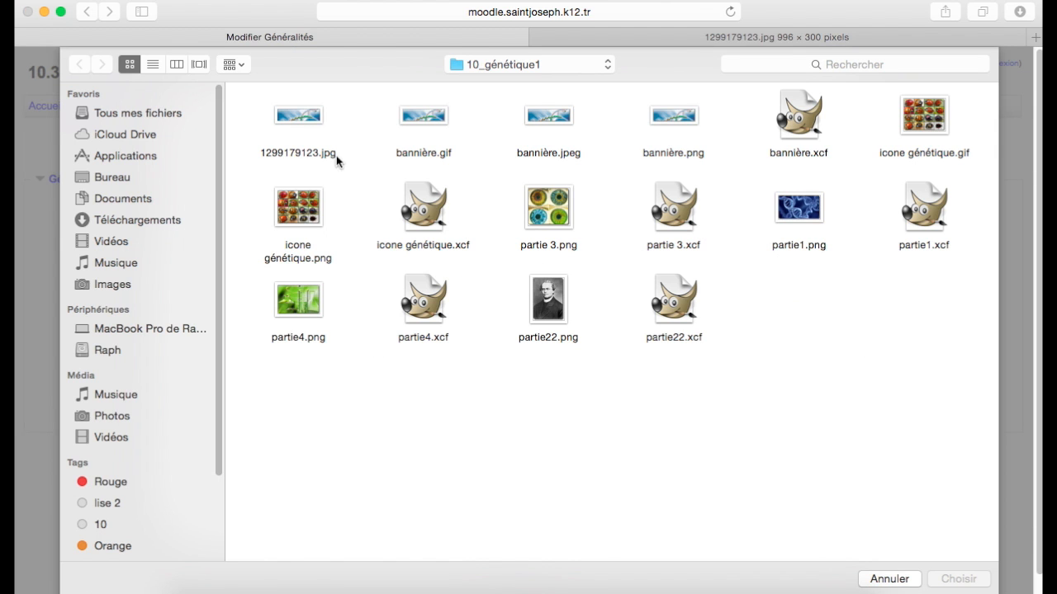
click(665, 120)
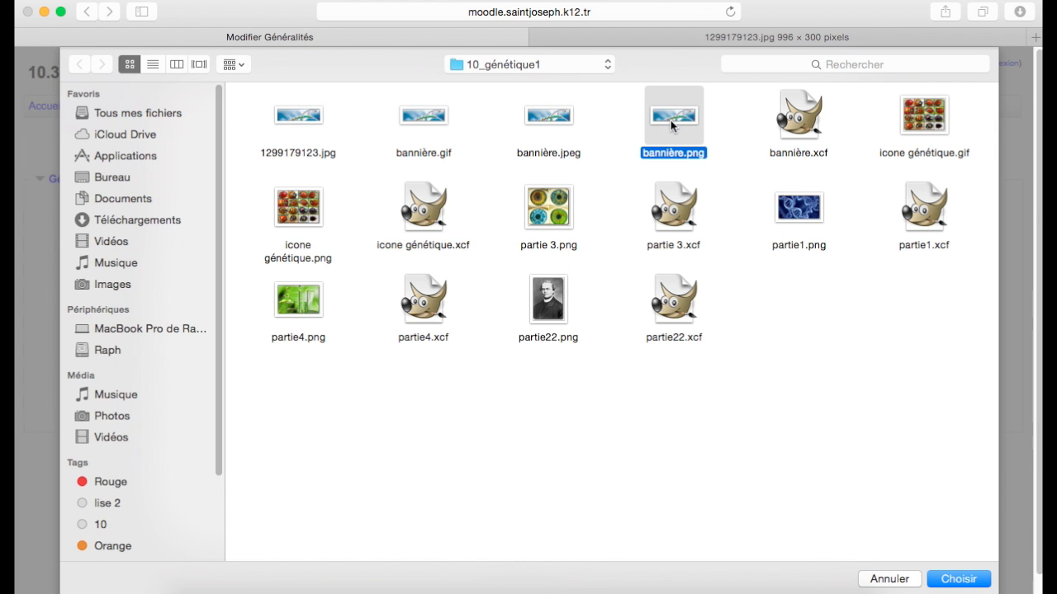
click(967, 578)
Step: Upload the banner file under the name banniere1 with the licence Autre, overwriting the existing file of that name
click(490, 291)
text(banniere1)
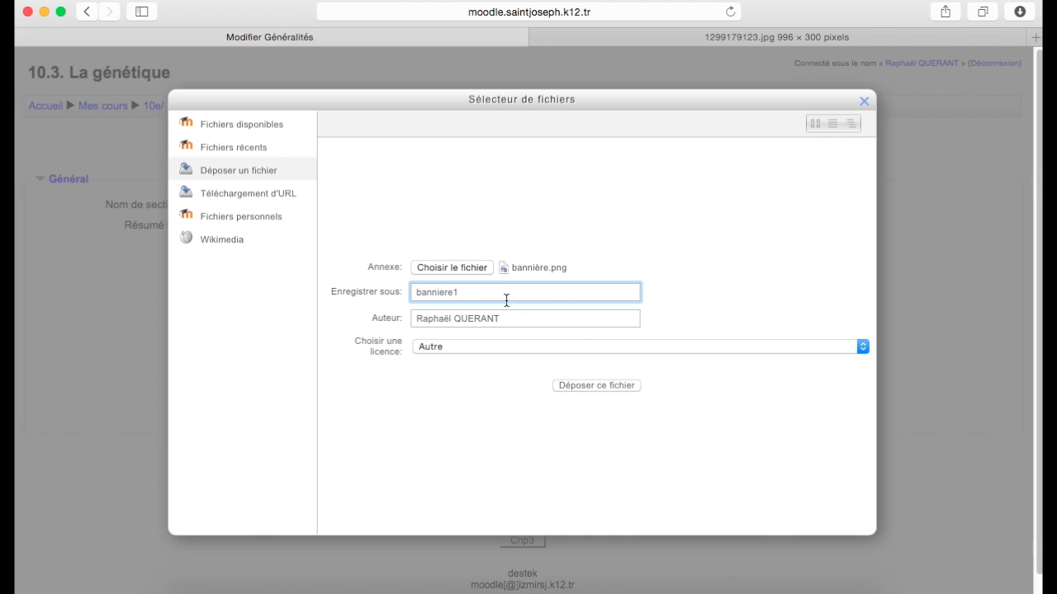
click(561, 346)
click(540, 348)
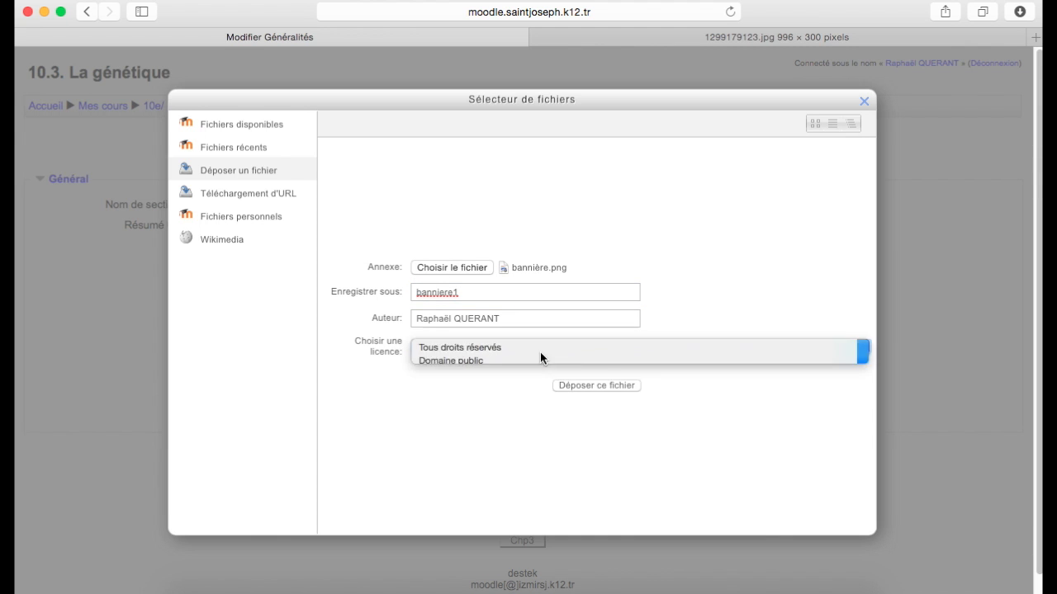
click(520, 346)
click(516, 337)
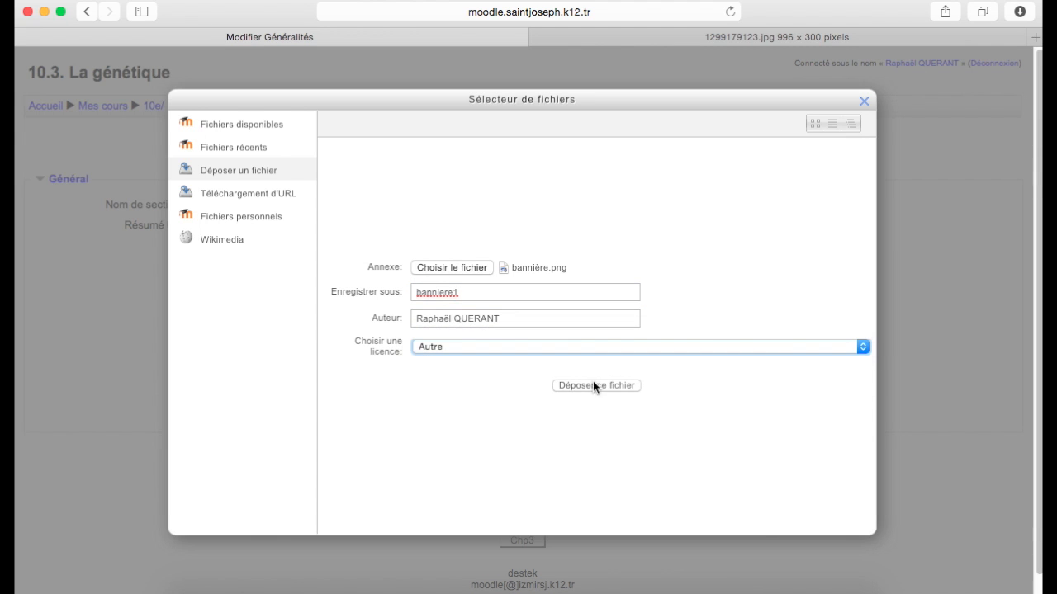
click(592, 384)
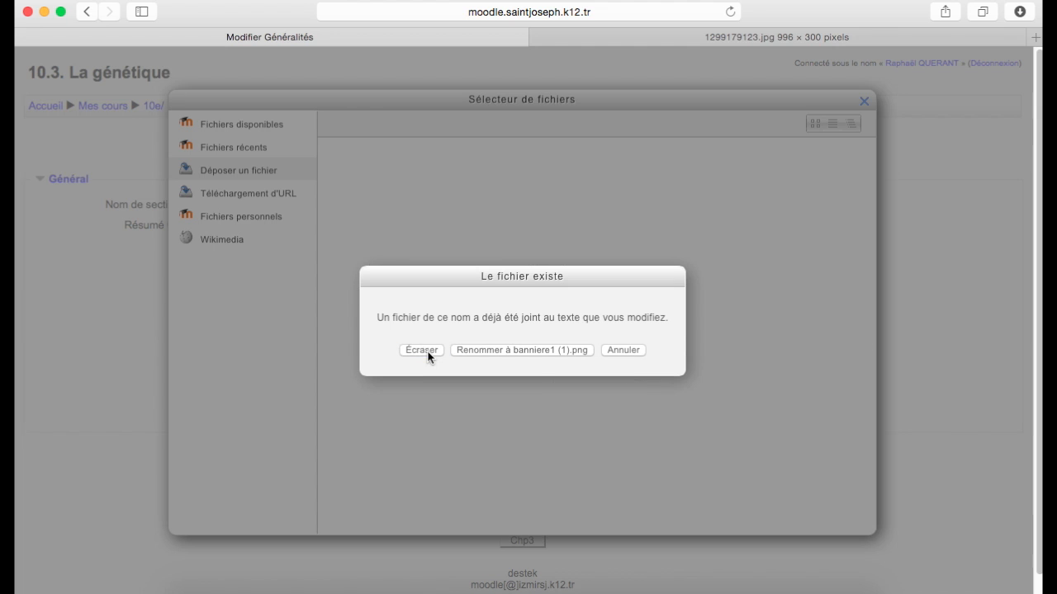
click(431, 353)
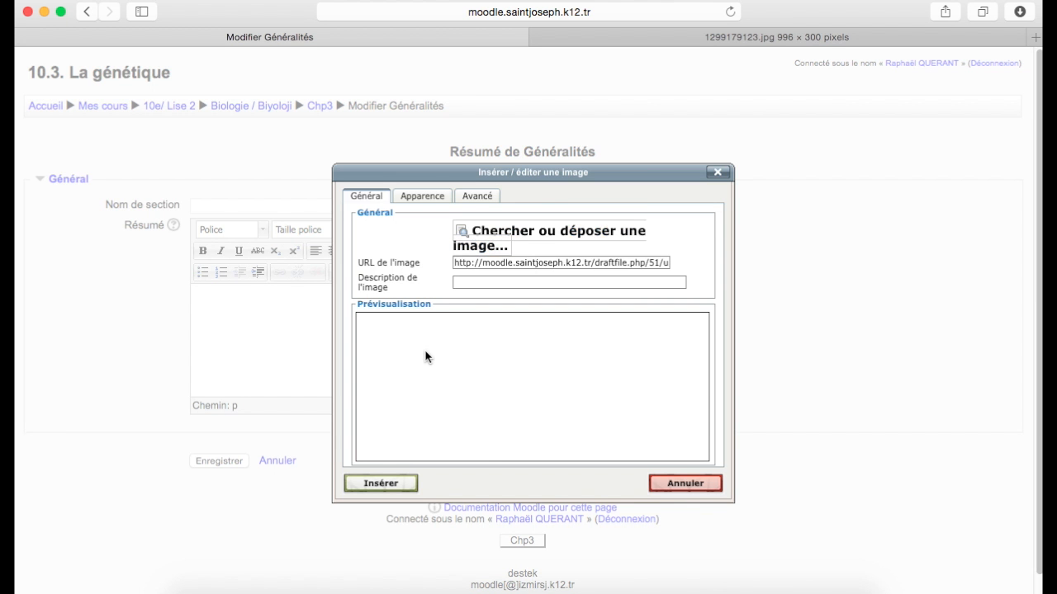
Step: Set the banner image's alignment to En haut in its appearance settings
click(417, 197)
click(515, 233)
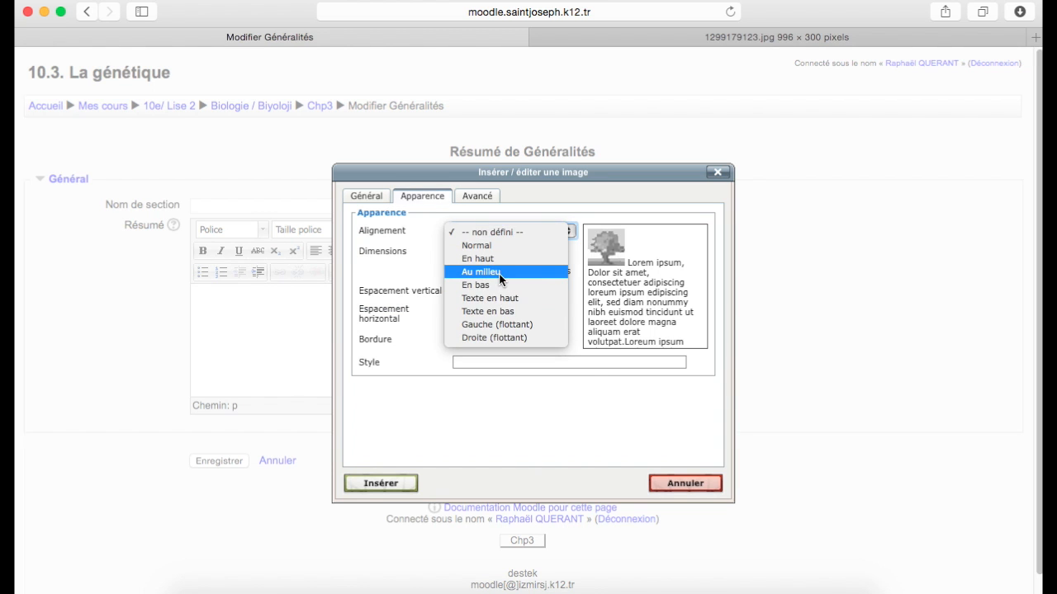
click(499, 273)
click(528, 230)
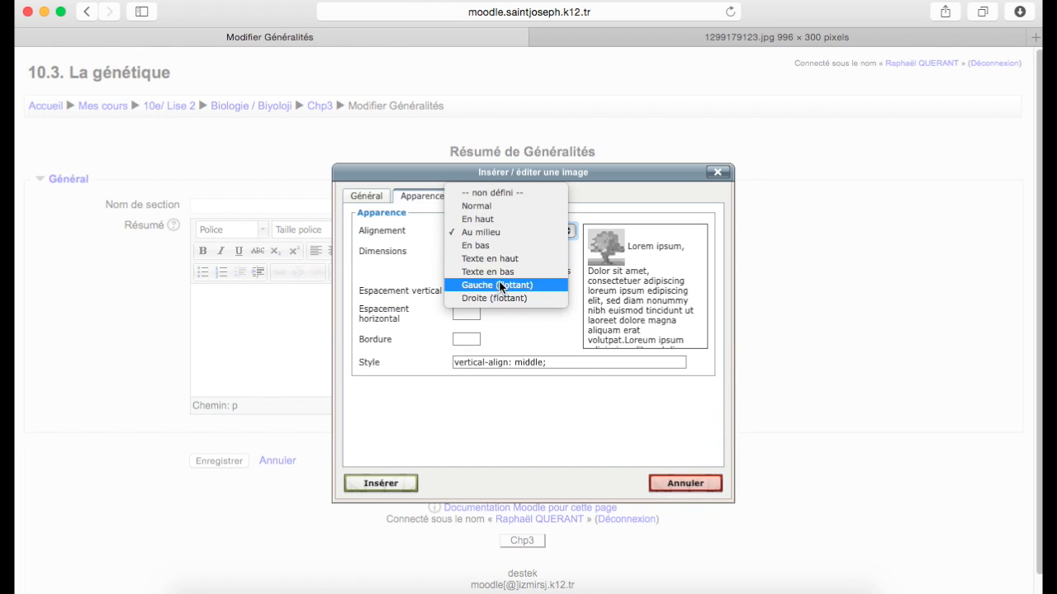
click(498, 282)
click(531, 232)
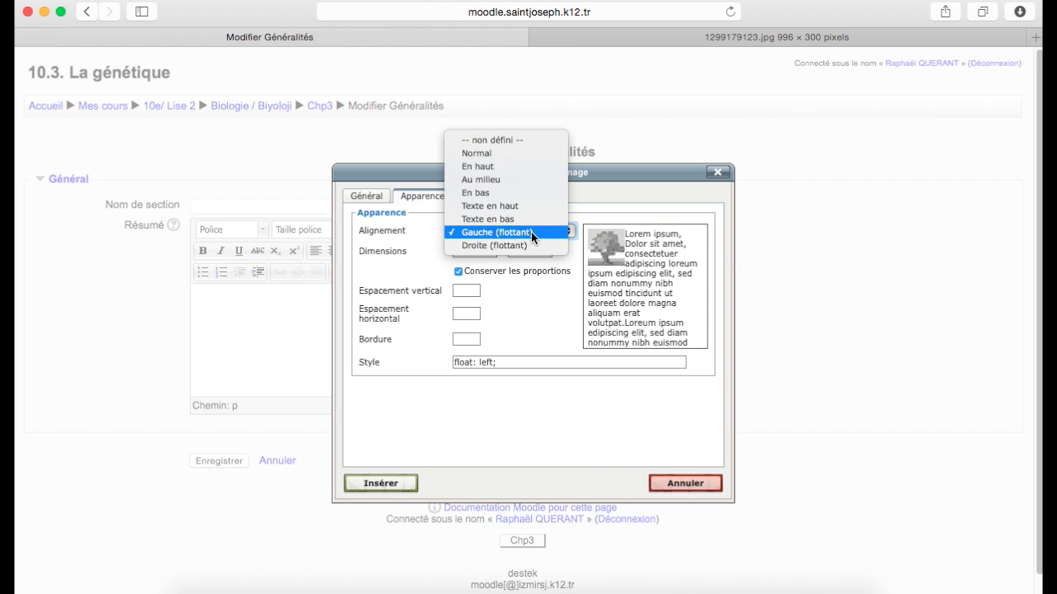
click(488, 166)
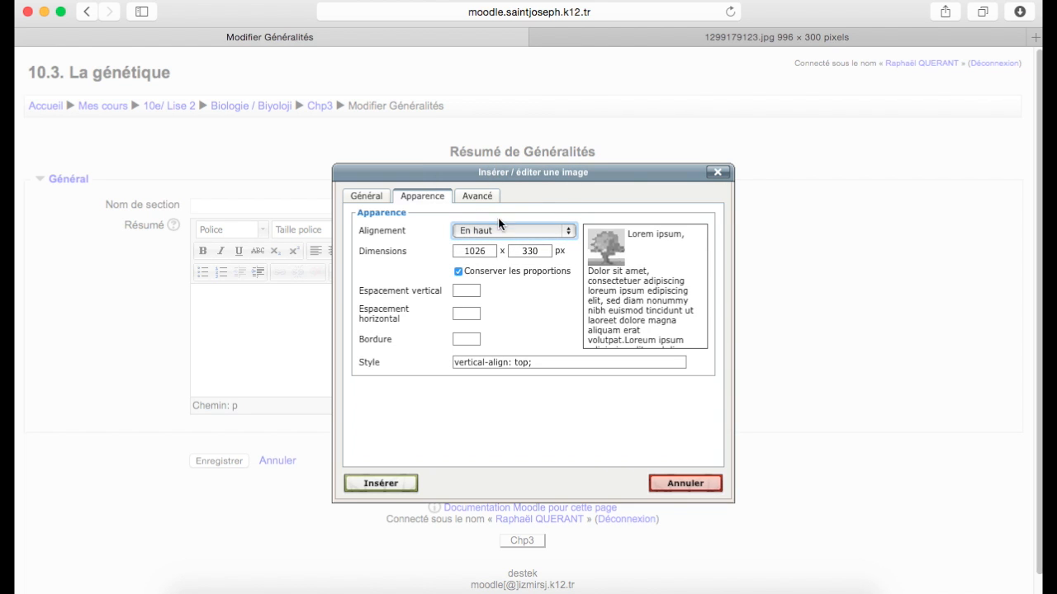
Step: Insert the banner with a proportional height of 200 px and no description, and save the Généralités summary
drag(547, 252, 515, 254)
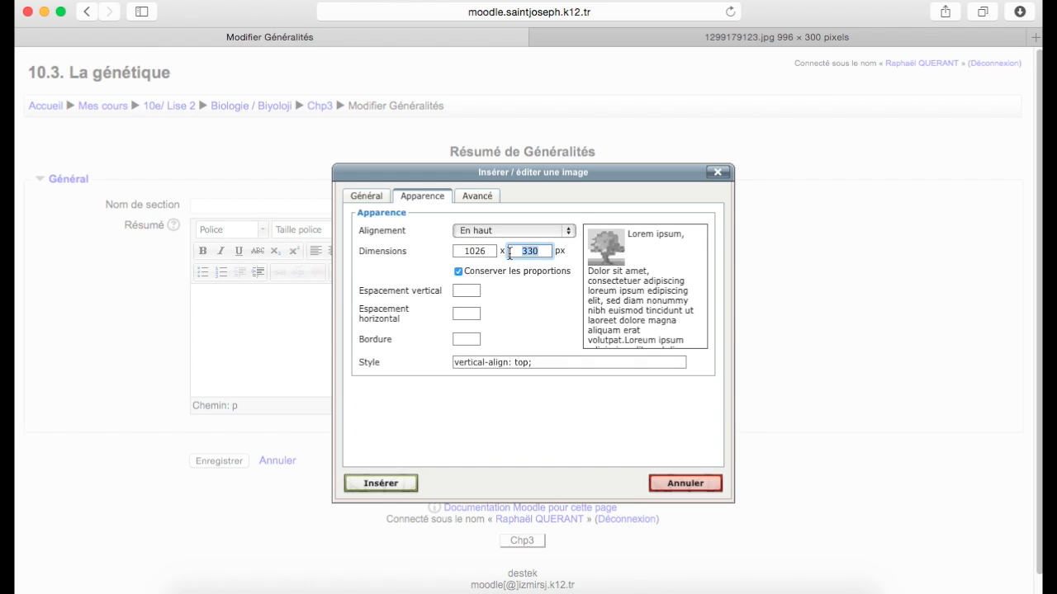
key(Return)
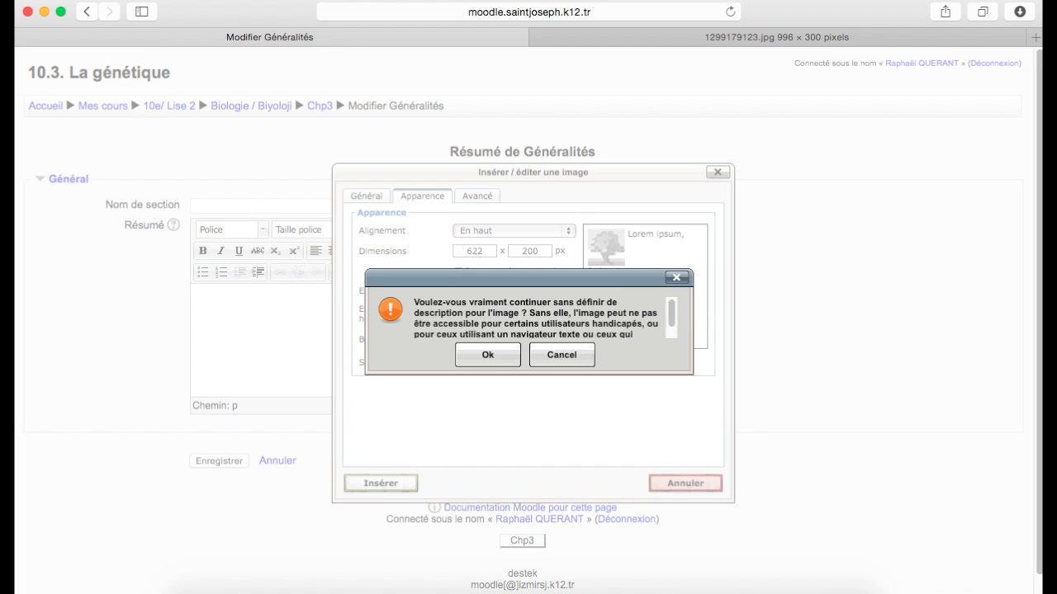
click(512, 358)
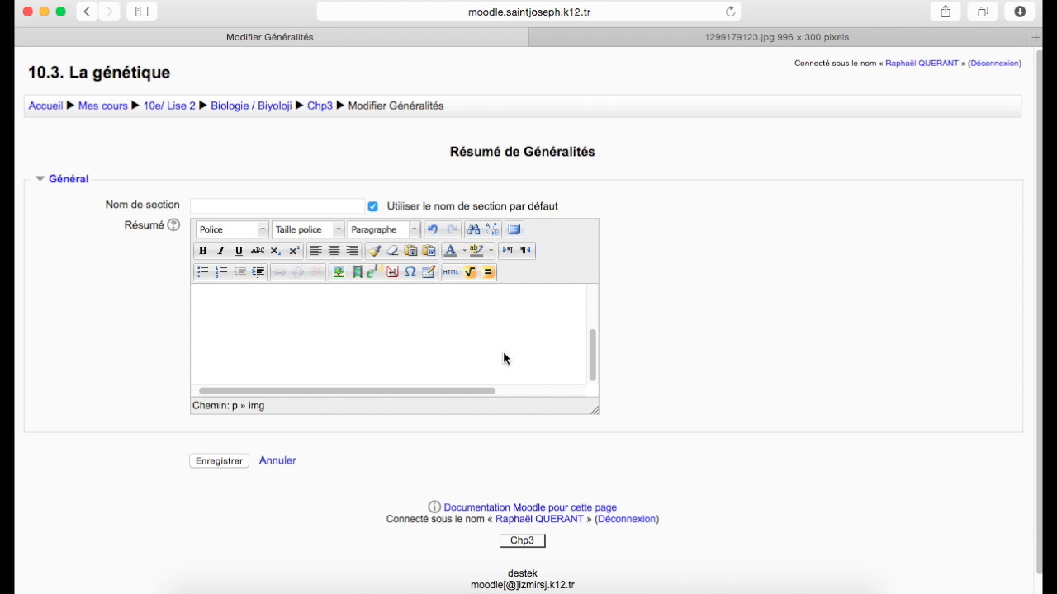
click(214, 462)
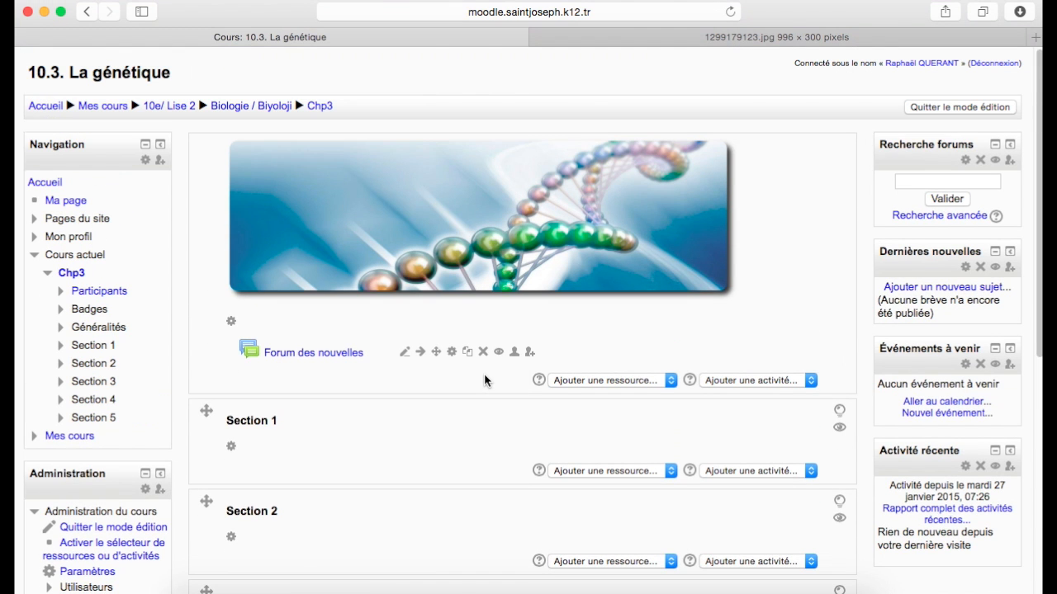
Step: Center the banner image in the Généralités summary and save the change
click(230, 321)
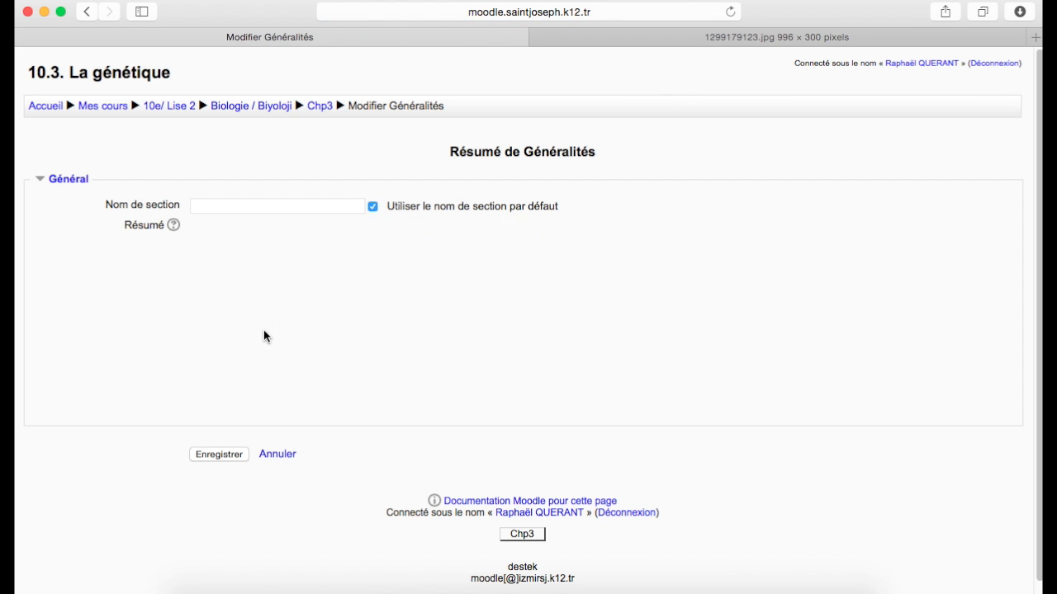
click(275, 319)
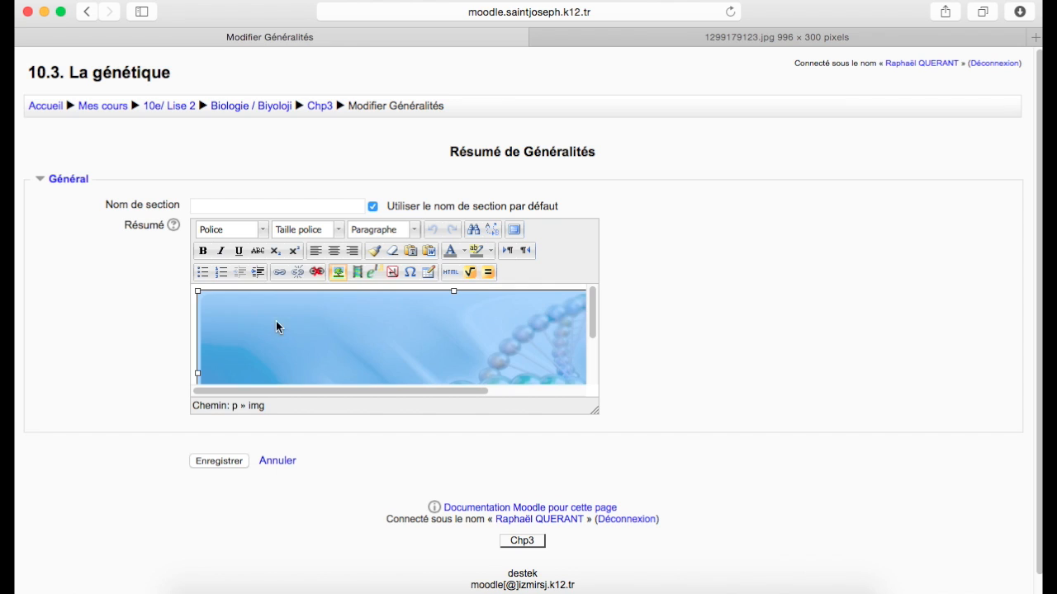
click(334, 252)
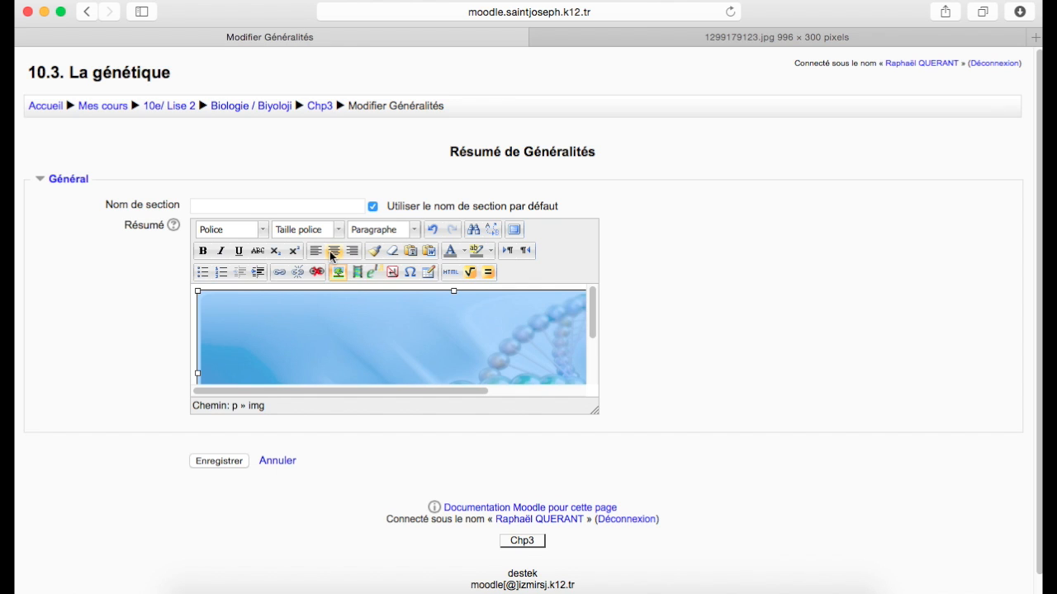
click(229, 460)
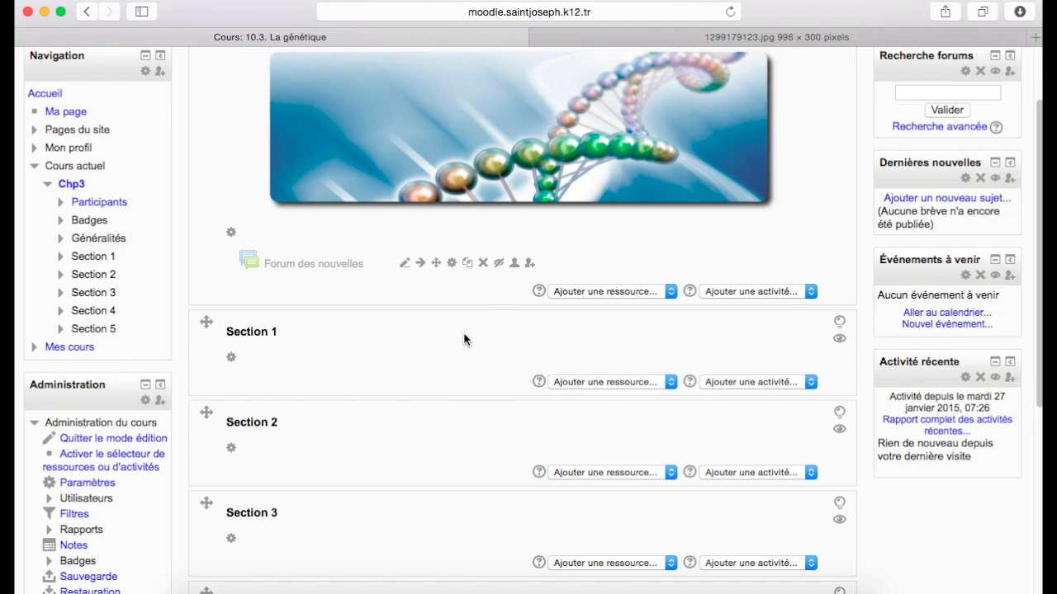
Step: Edit Section 1 to replace its default name with "1. Rappels sur la molécule d'ADN"
scroll(462, 322, up, 2)
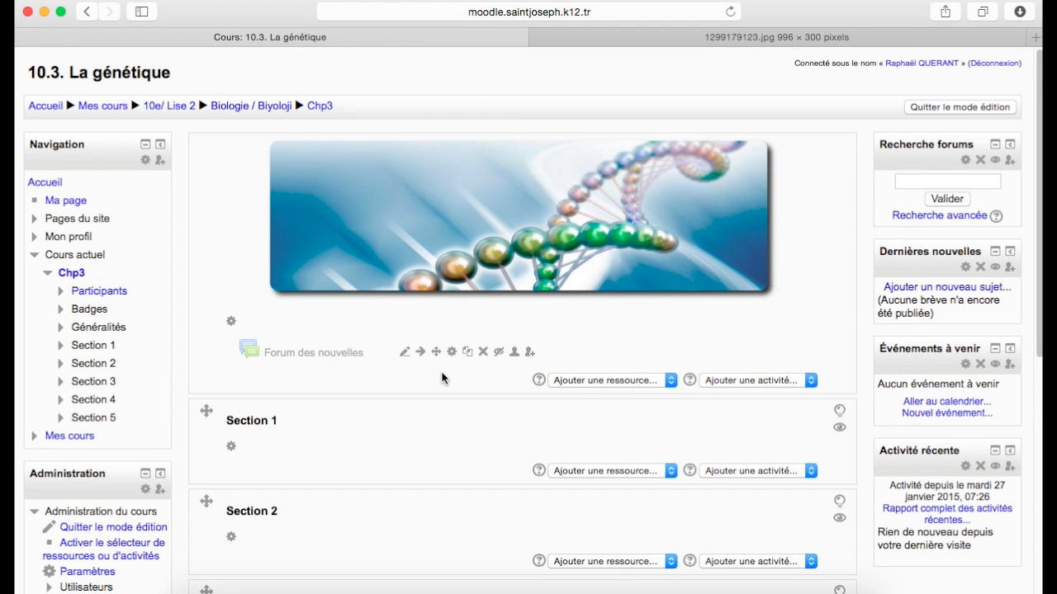
scroll(438, 377, down, 4)
click(231, 302)
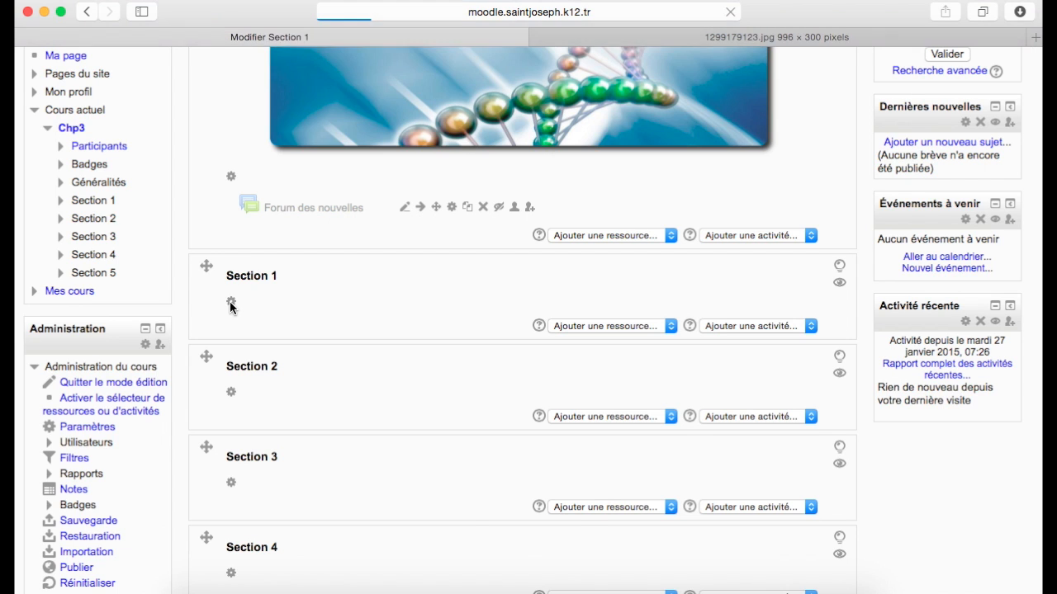
click(373, 206)
click(327, 209)
text(1. Rappels sur la molécules)
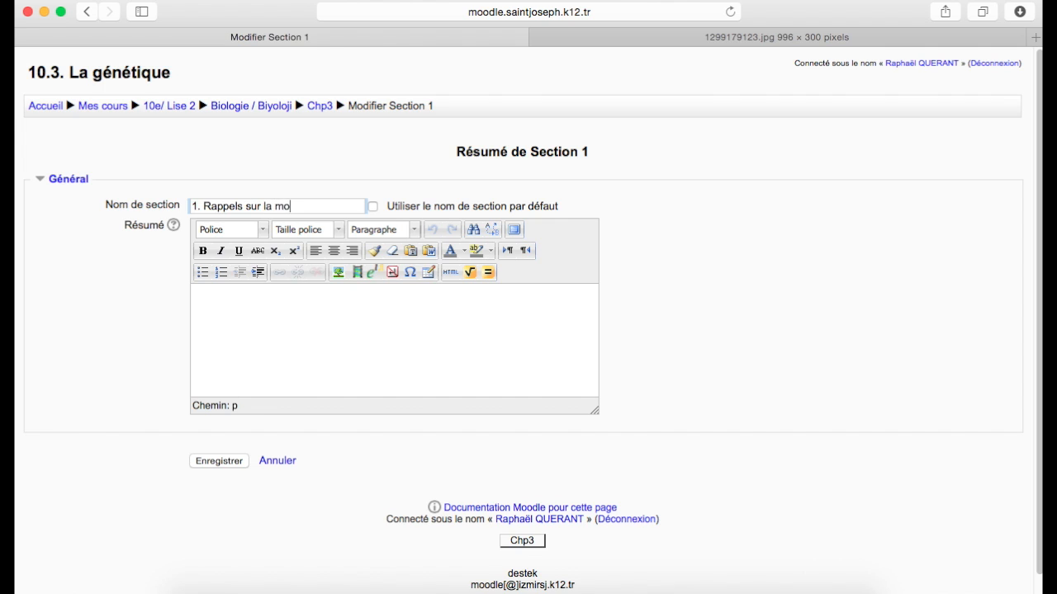
key(BackSpace)
text(d'ADN)
Step: Start inserting an image in the Section 1 summary and try to upload partie1.png under the name partie1
click(264, 309)
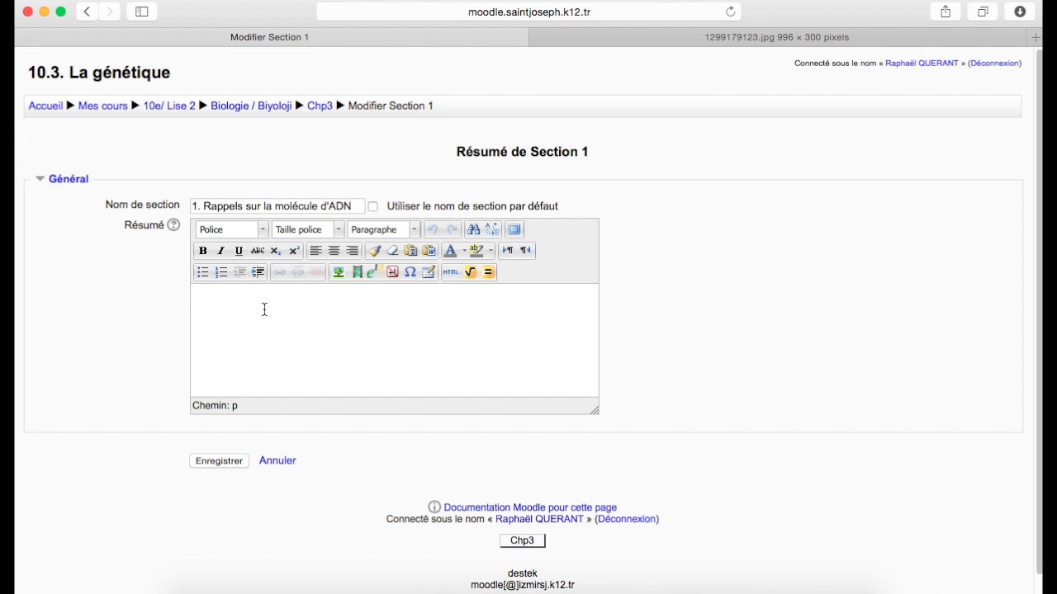
click(339, 273)
click(483, 241)
click(240, 170)
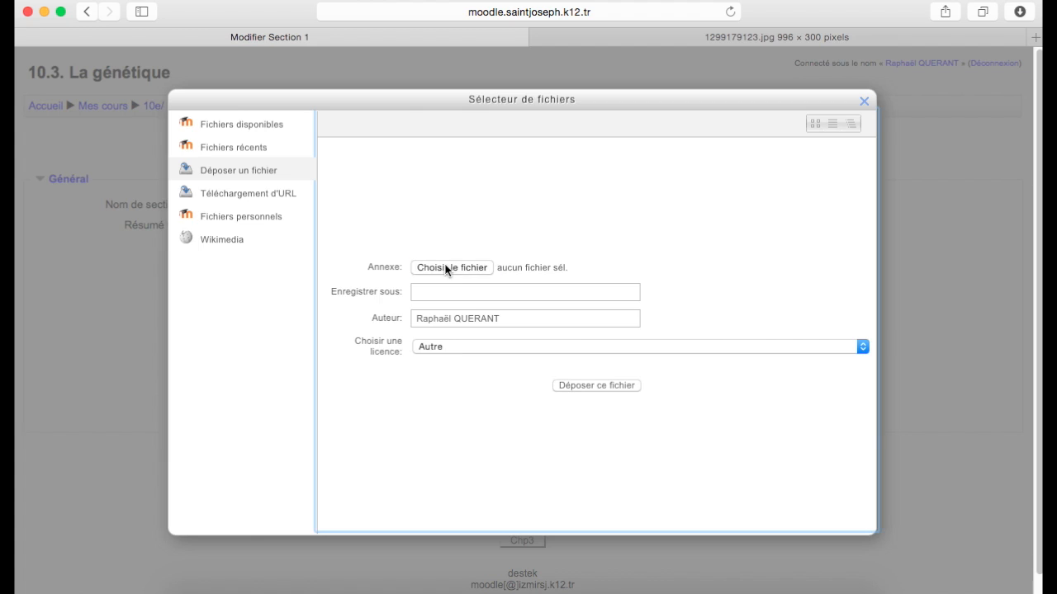
click(446, 268)
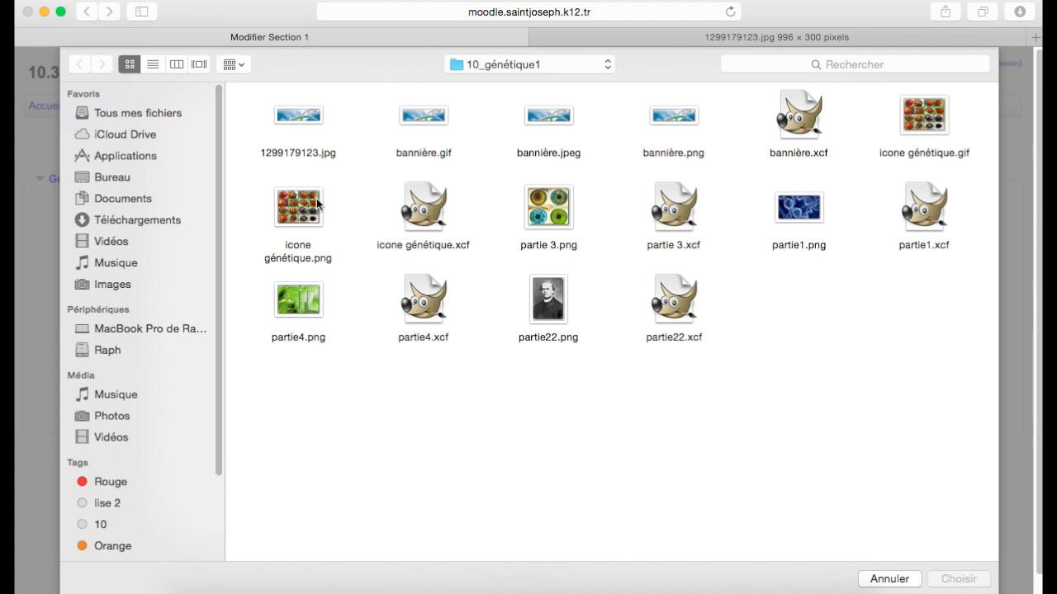
click(805, 210)
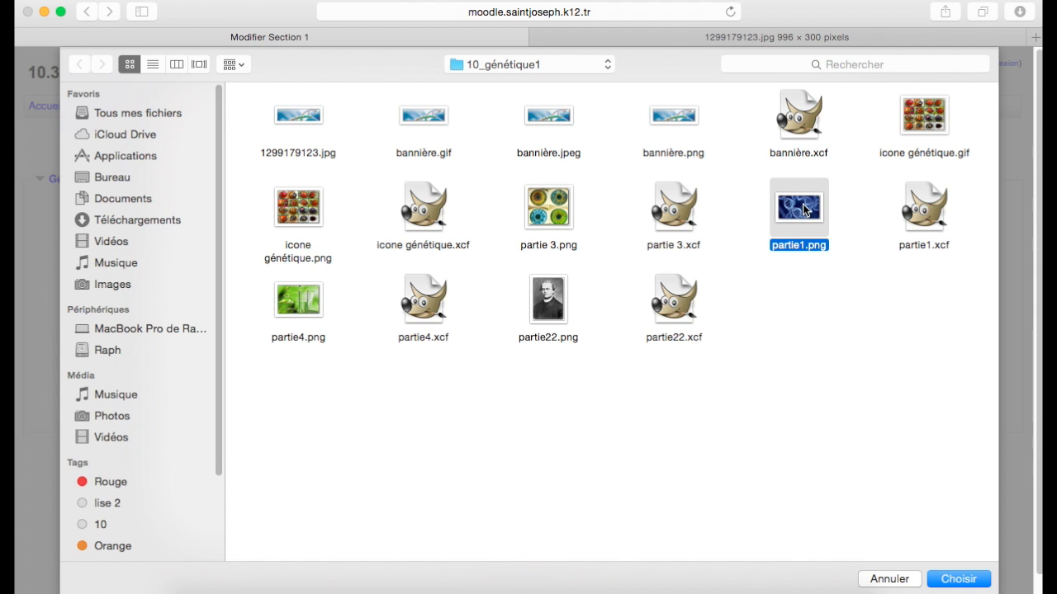
click(960, 579)
click(484, 294)
text(partie1)
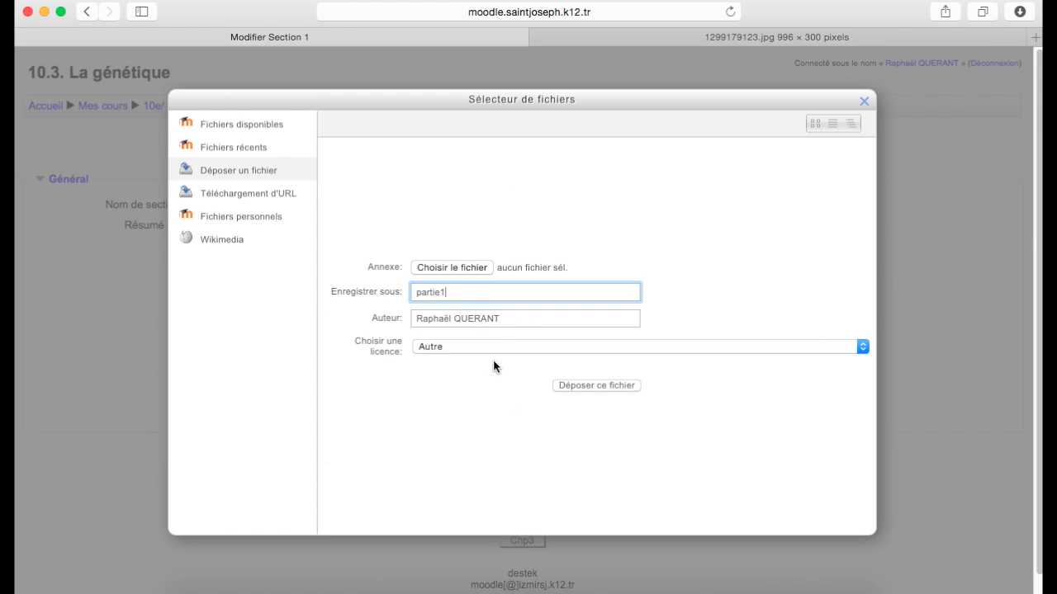
click(603, 385)
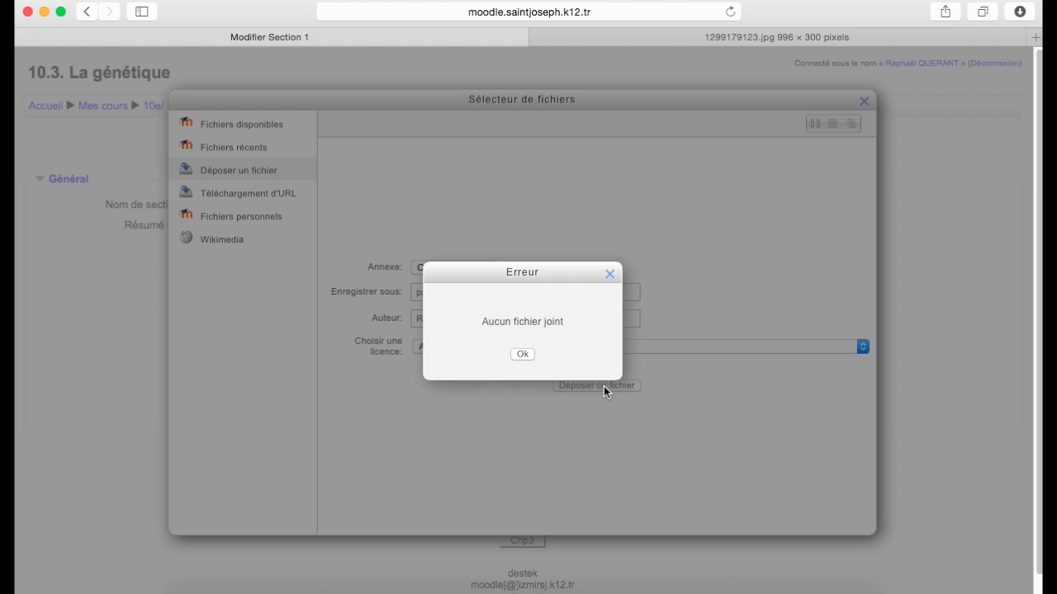
click(523, 354)
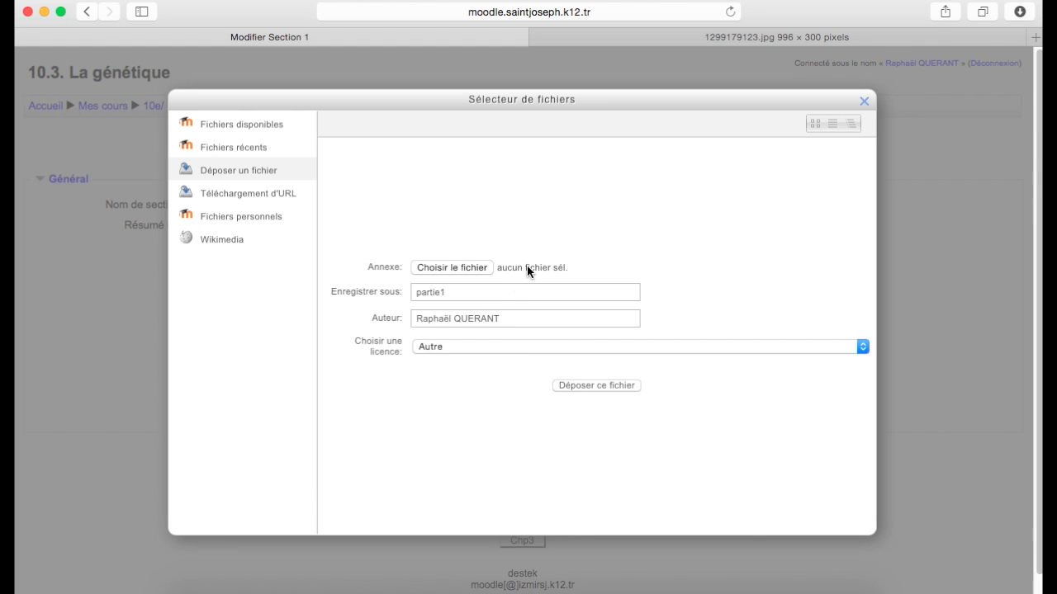
Step: Attach partie1.png from the 10_génétique1 folder again and upload it with the licence Autre
click(468, 270)
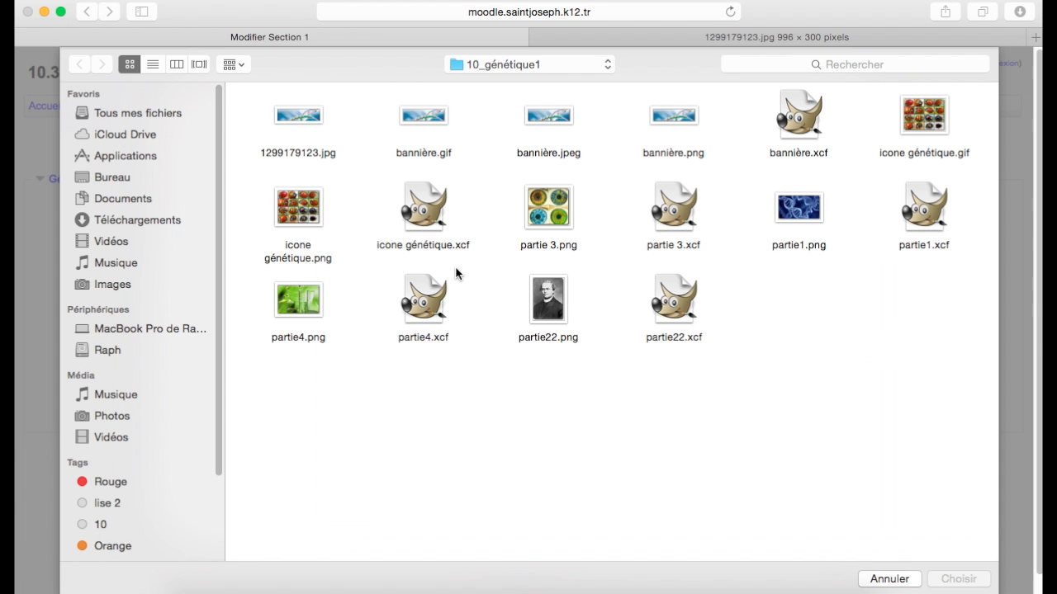
click(803, 213)
click(958, 578)
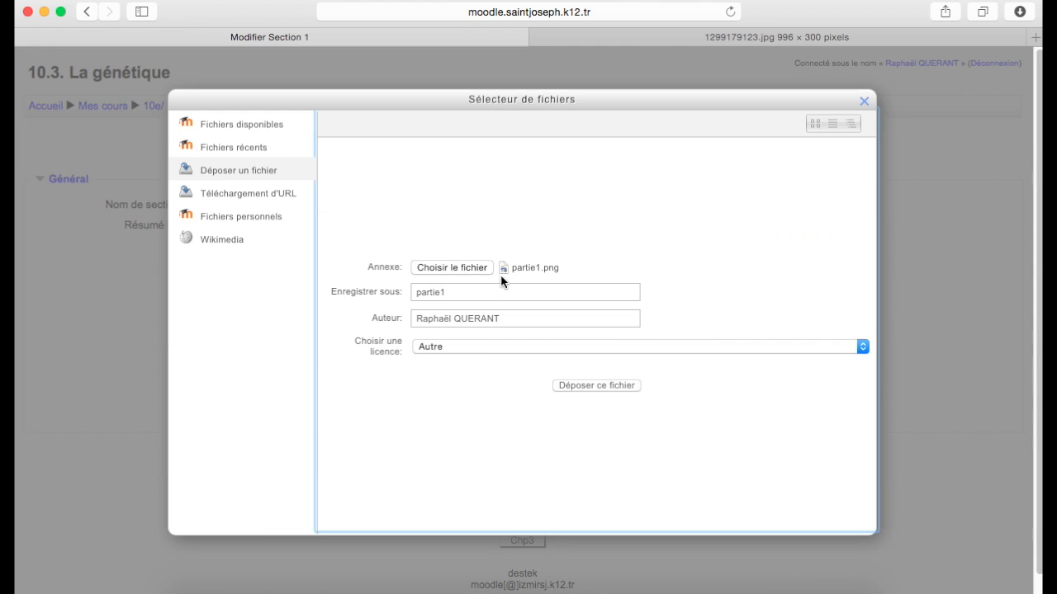
click(488, 344)
click(495, 346)
click(577, 386)
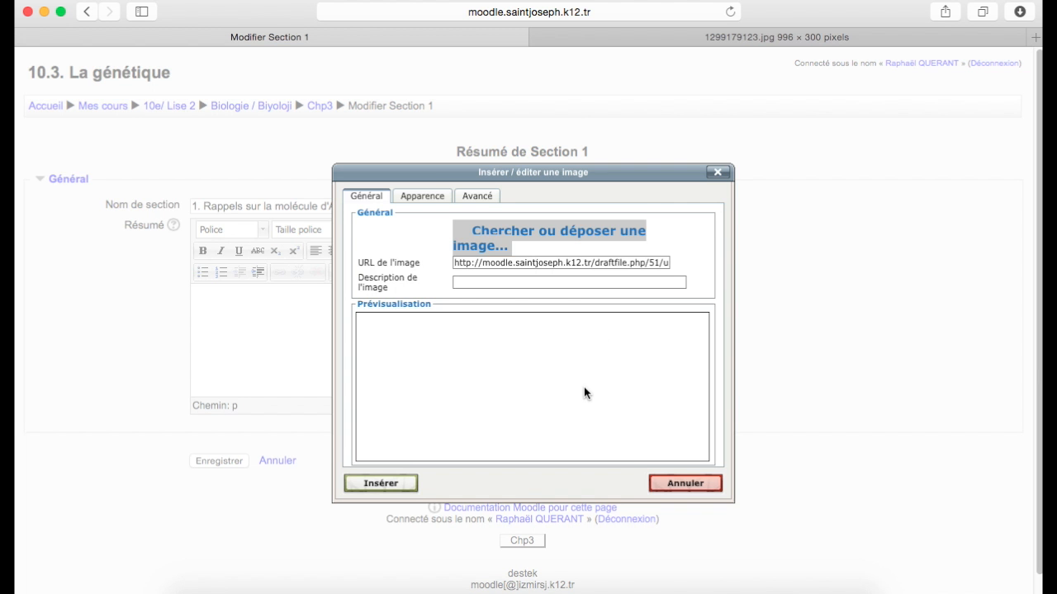
Step: Insert the Section 1 image aligned Gauche (flottant) and 100 px wide without a description, and save the section
click(421, 196)
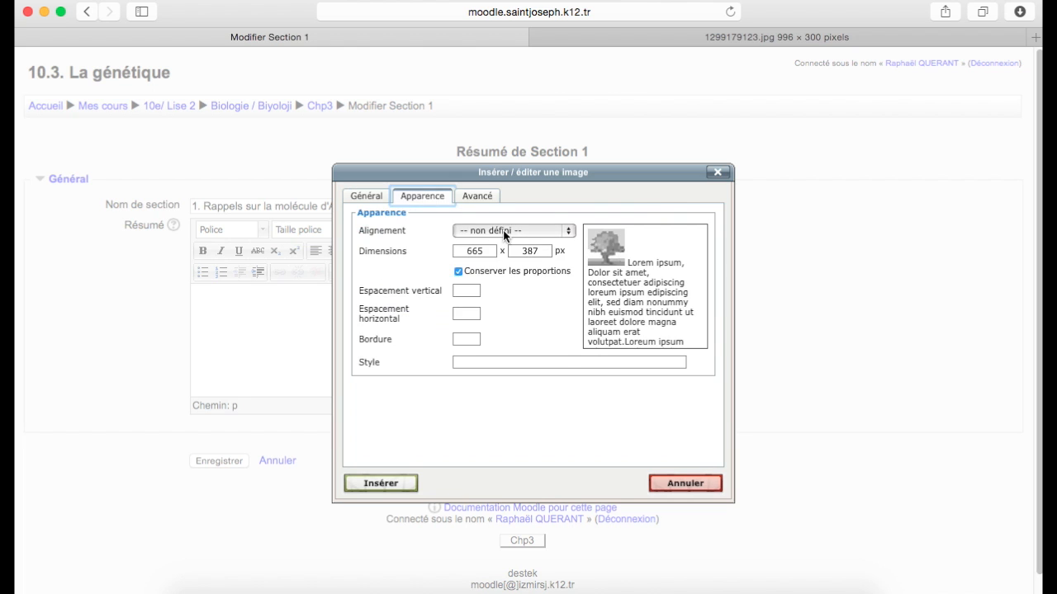
click(503, 232)
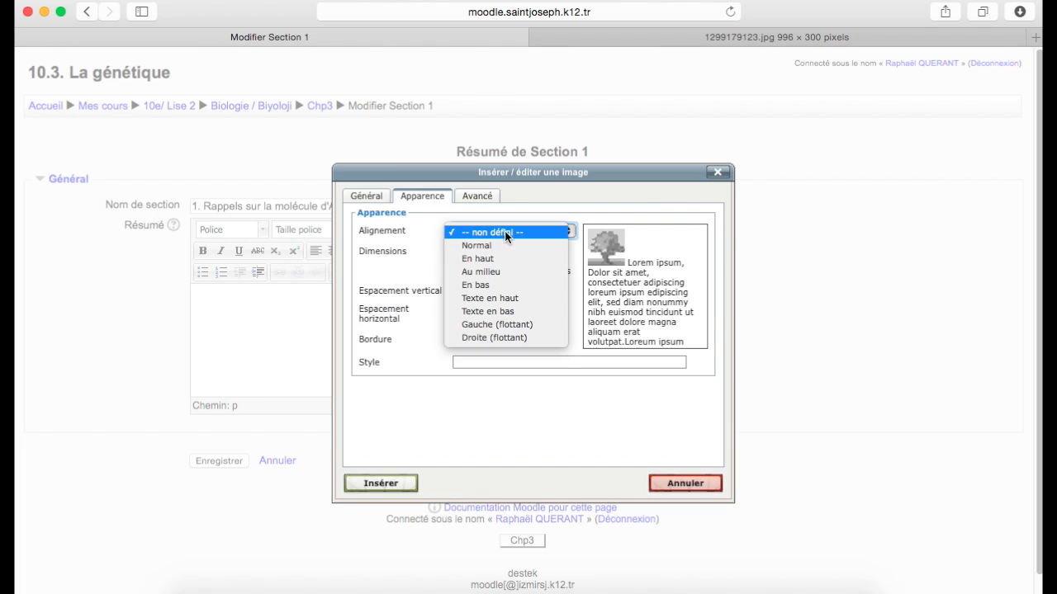
click(507, 325)
drag(495, 252, 439, 252)
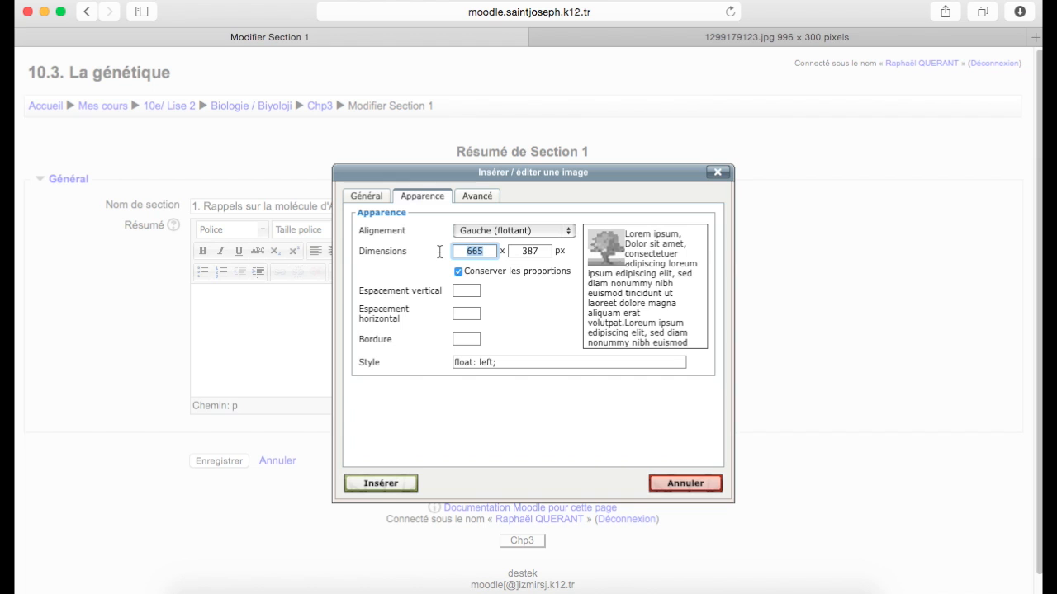
text(100)
key(Return)
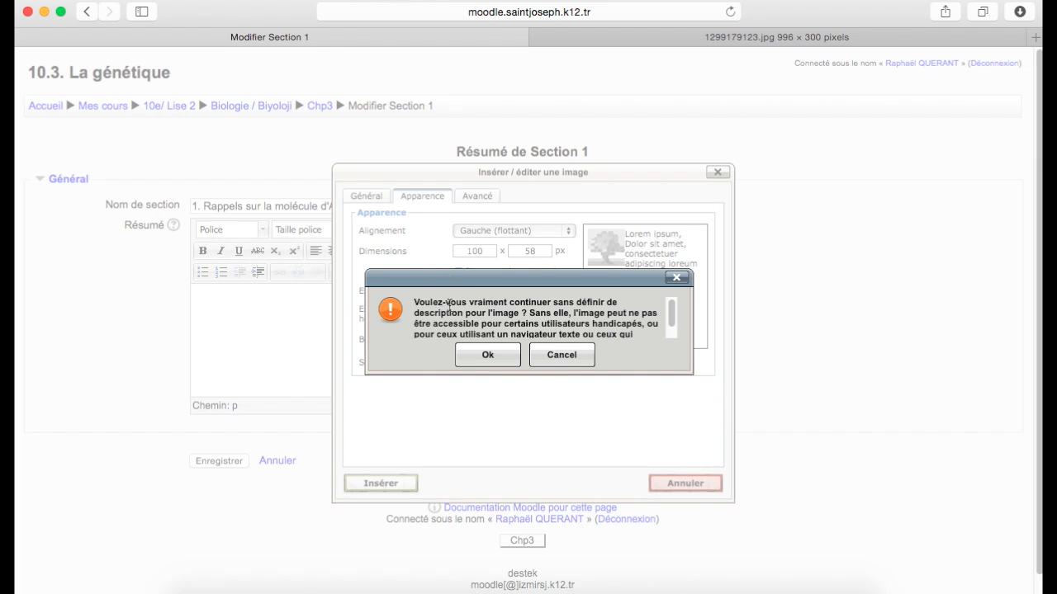
click(488, 358)
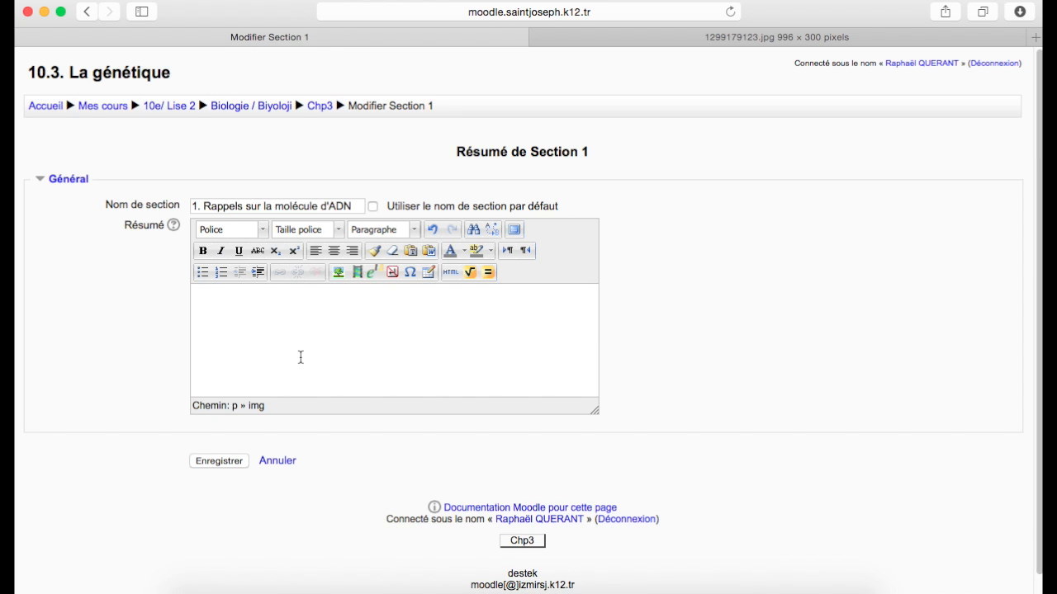
click(229, 461)
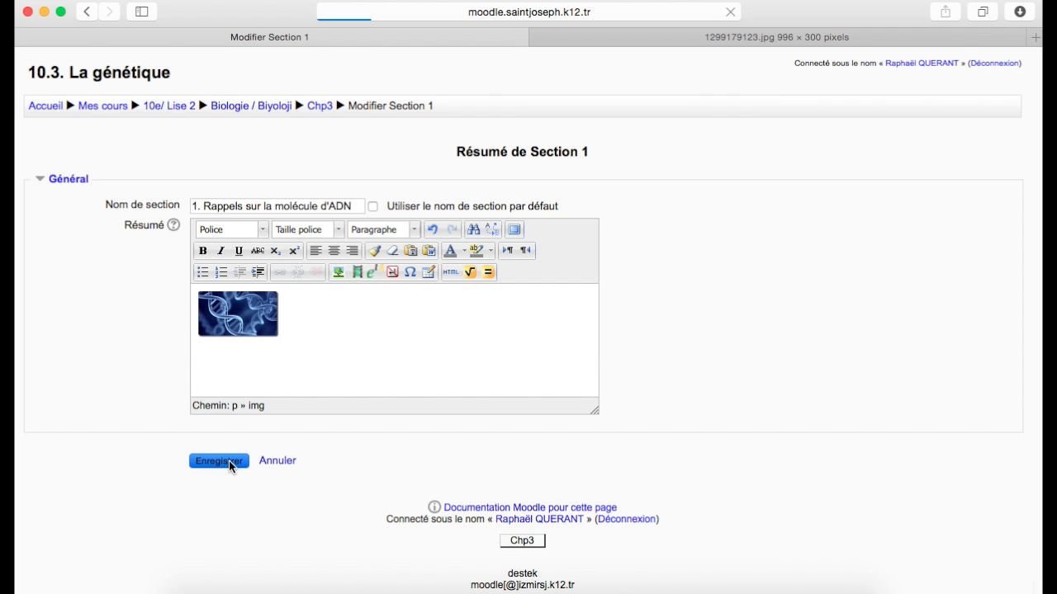
Step: Edit Section 2 to replace its default name with "2. Les lois de la génétique"
scroll(402, 280, down, 2)
scroll(401, 286, up, 10)
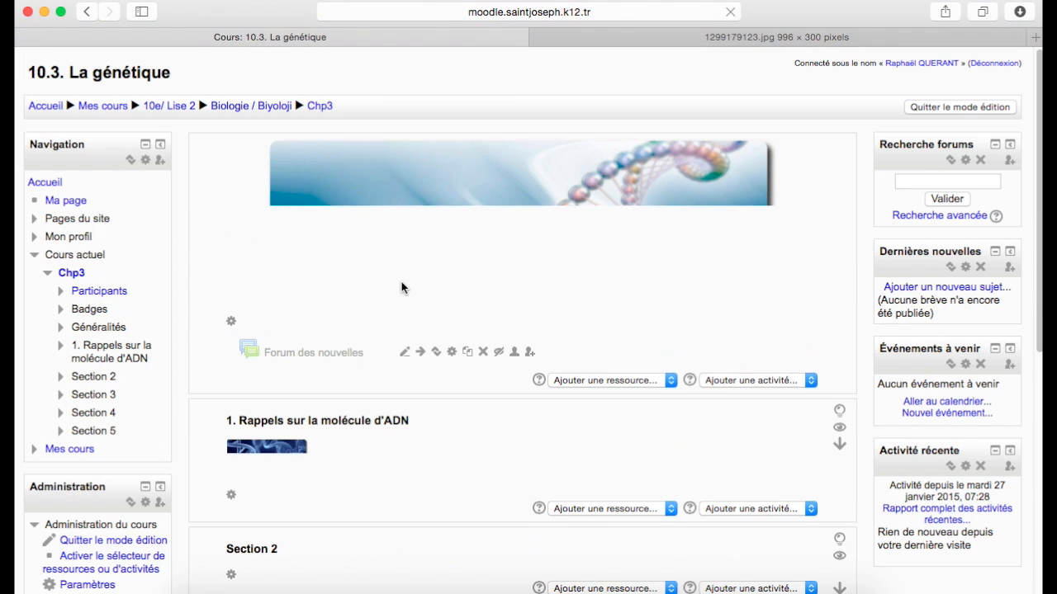
scroll(401, 286, down, 1)
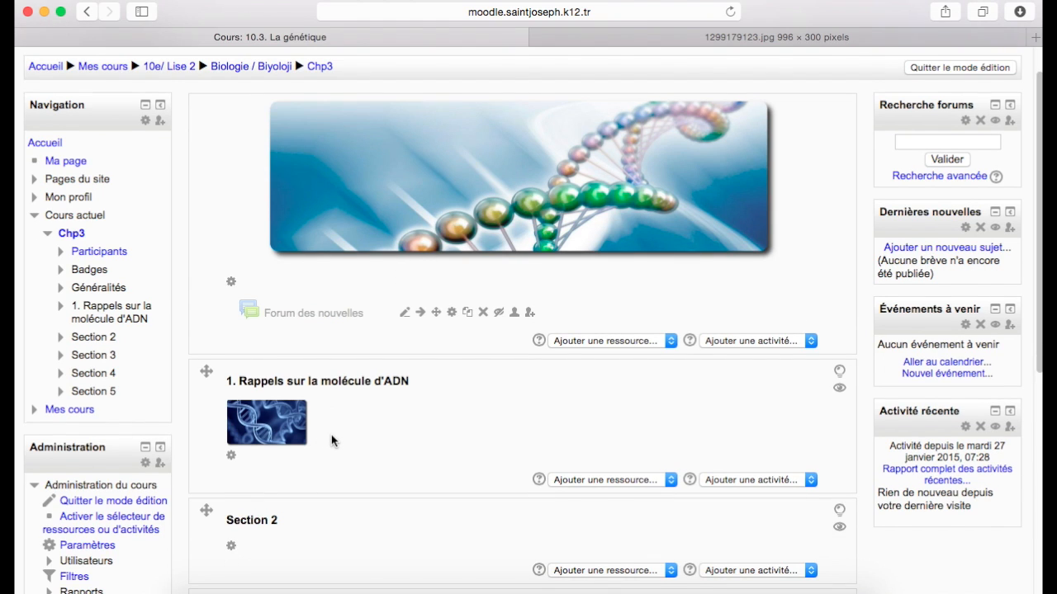
scroll(332, 435, down, 5)
click(231, 339)
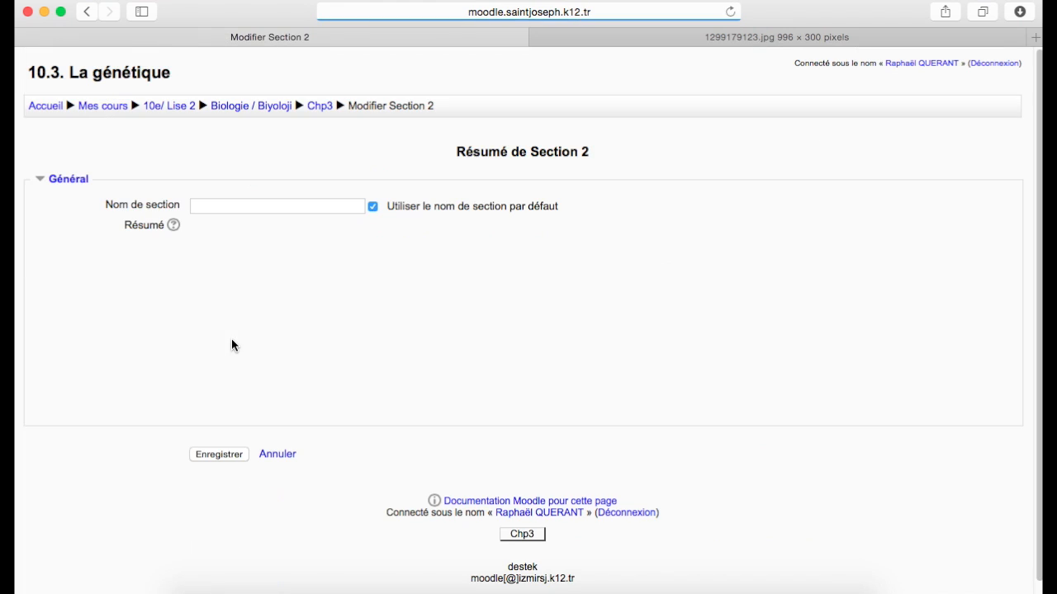
click(372, 207)
click(325, 211)
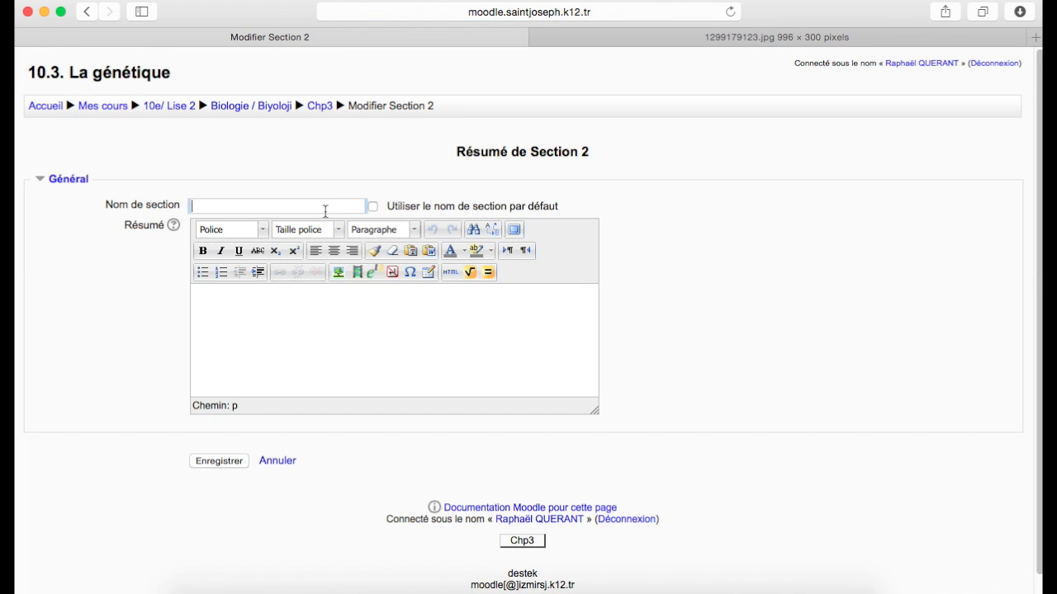
text(2. Les lois de la génétique)
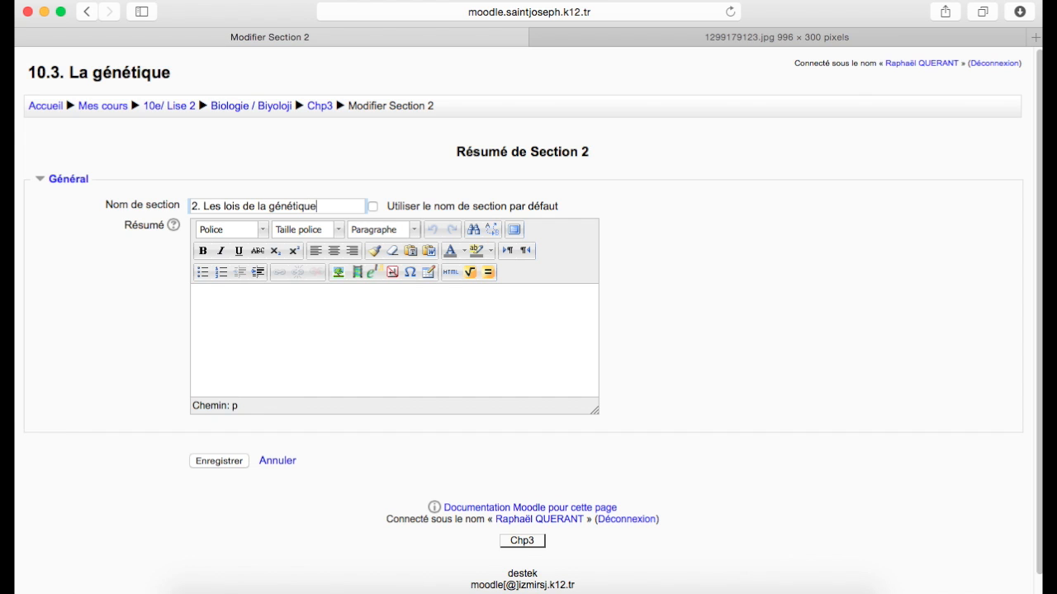
Step: Start inserting an image in the Section 2 summary and upload partie22.png under the name partie2 with the licence Autre
click(274, 305)
click(341, 274)
click(481, 236)
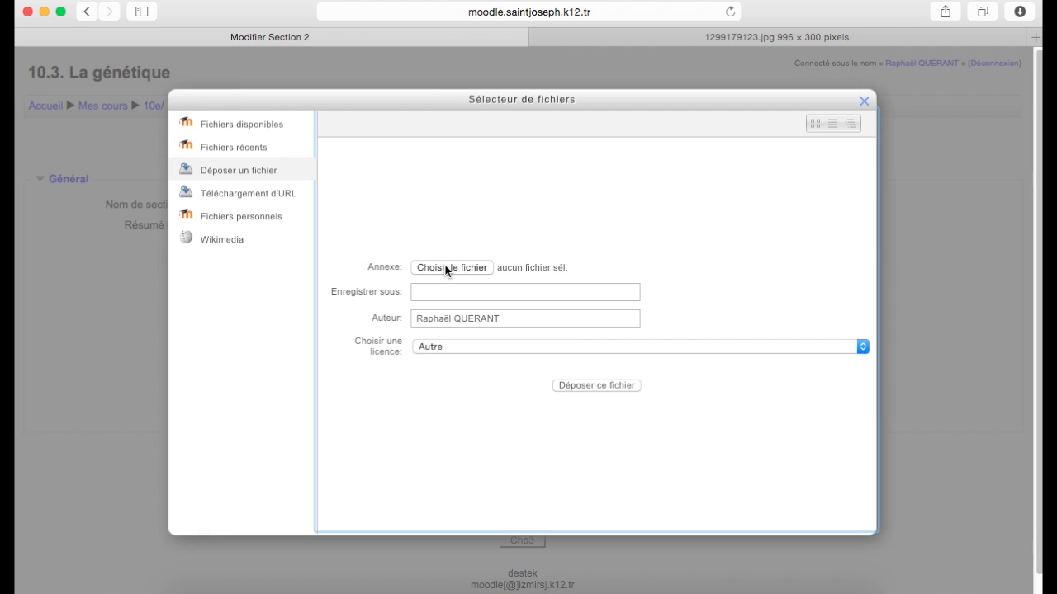
click(446, 268)
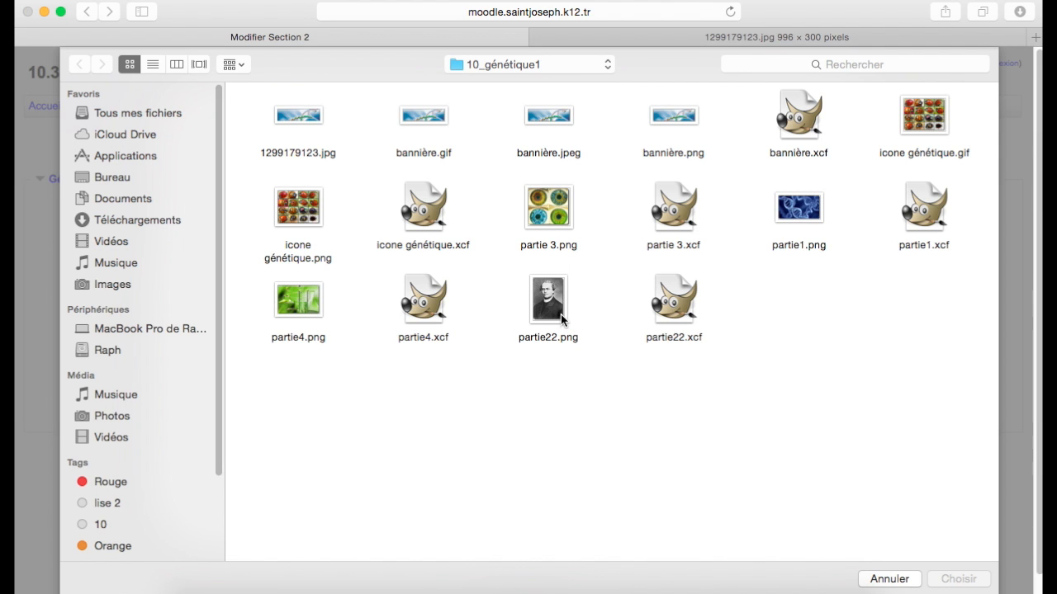
click(551, 306)
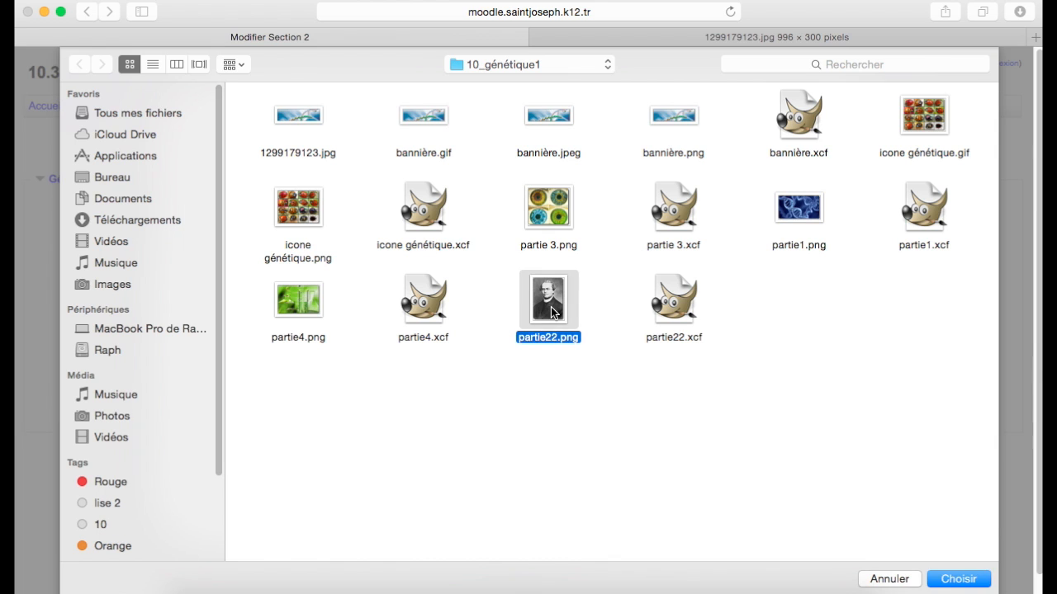
click(957, 578)
click(444, 294)
text(partie2)
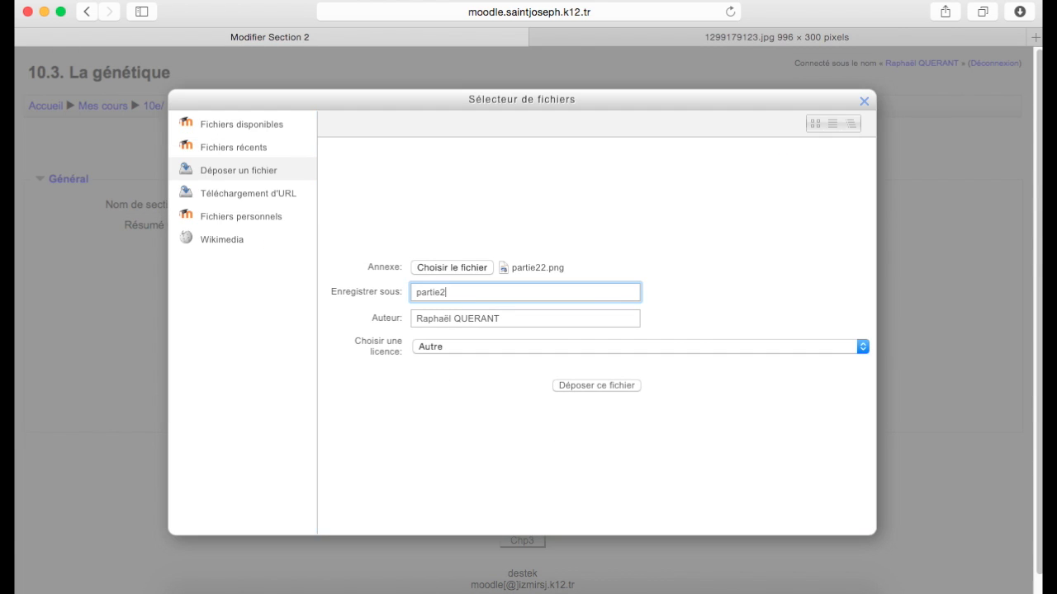
click(491, 348)
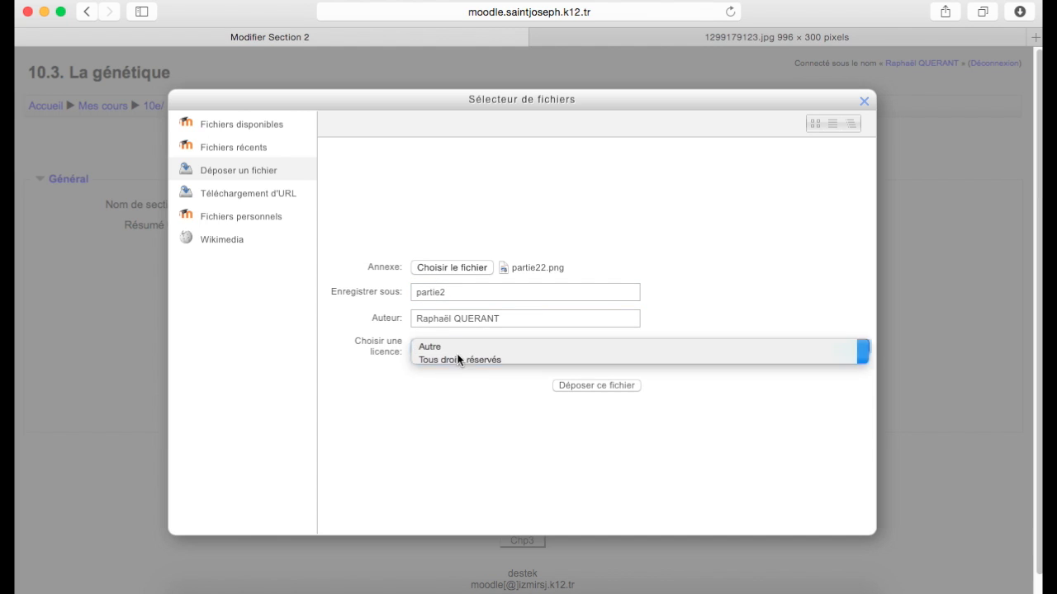
click(604, 385)
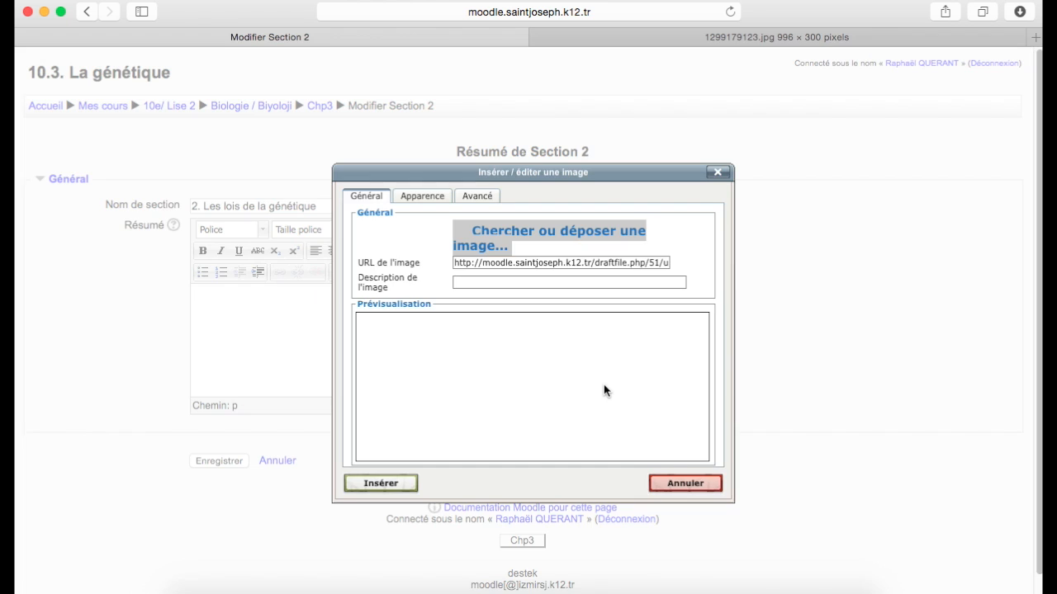
Step: Insert the Section 2 image at 100 px wide with proportions kept and no description, and save the section
click(421, 198)
drag(486, 251, 443, 249)
text(100)
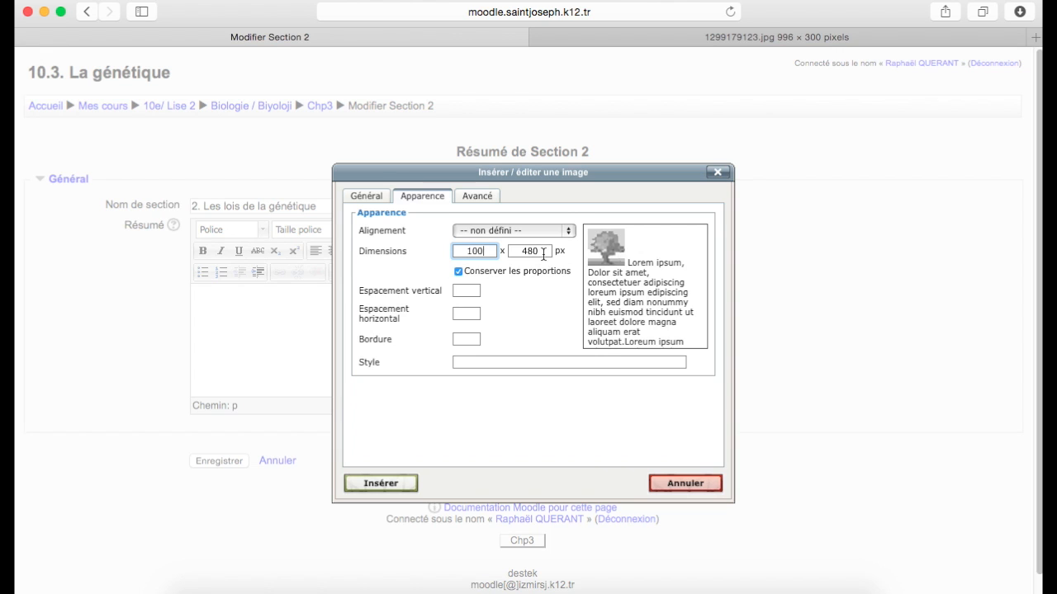
drag(543, 253, 509, 253)
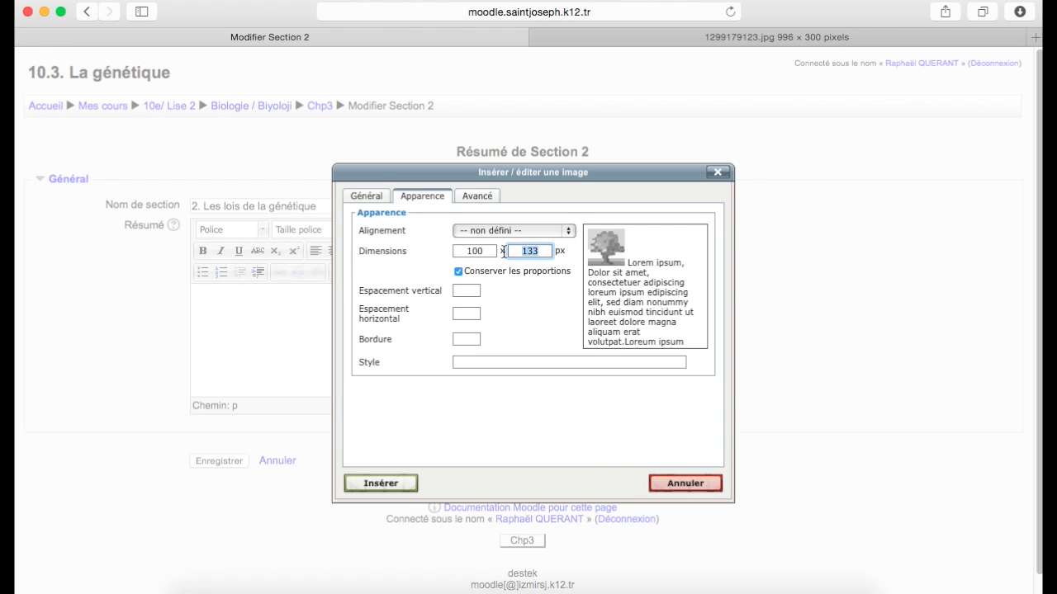
click(368, 486)
click(502, 356)
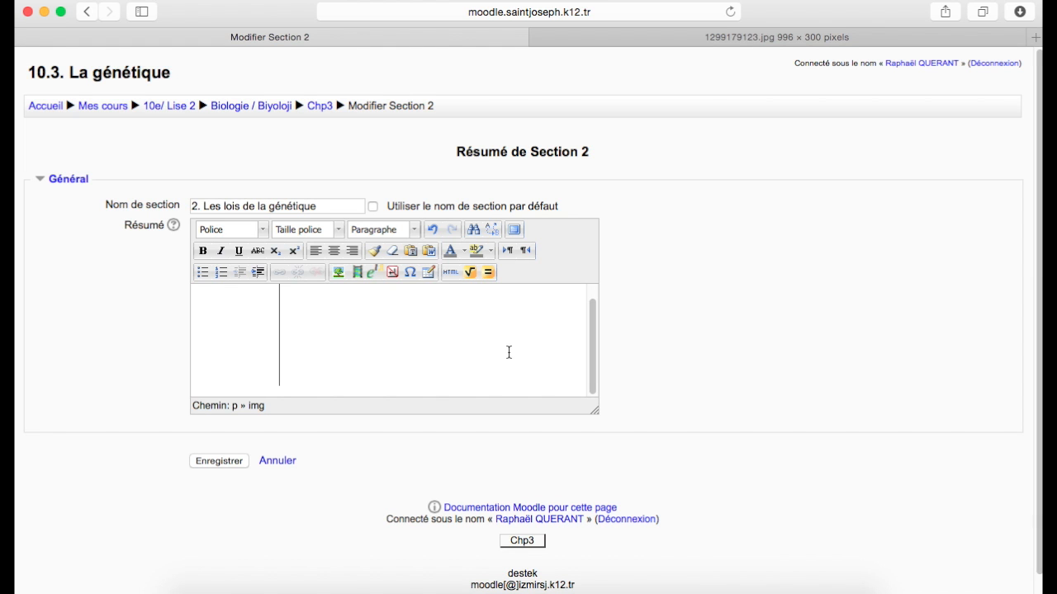
click(224, 461)
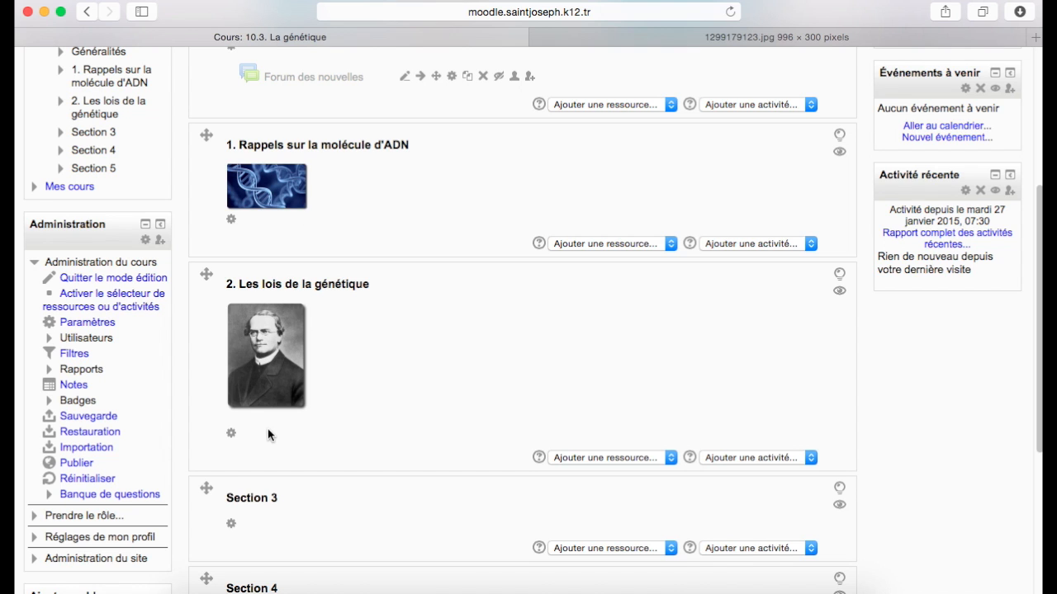
Step: Edit Section 3 to replace its default name with "3. Les génotypes et phénotypes"
scroll(266, 426, down, 3)
click(232, 400)
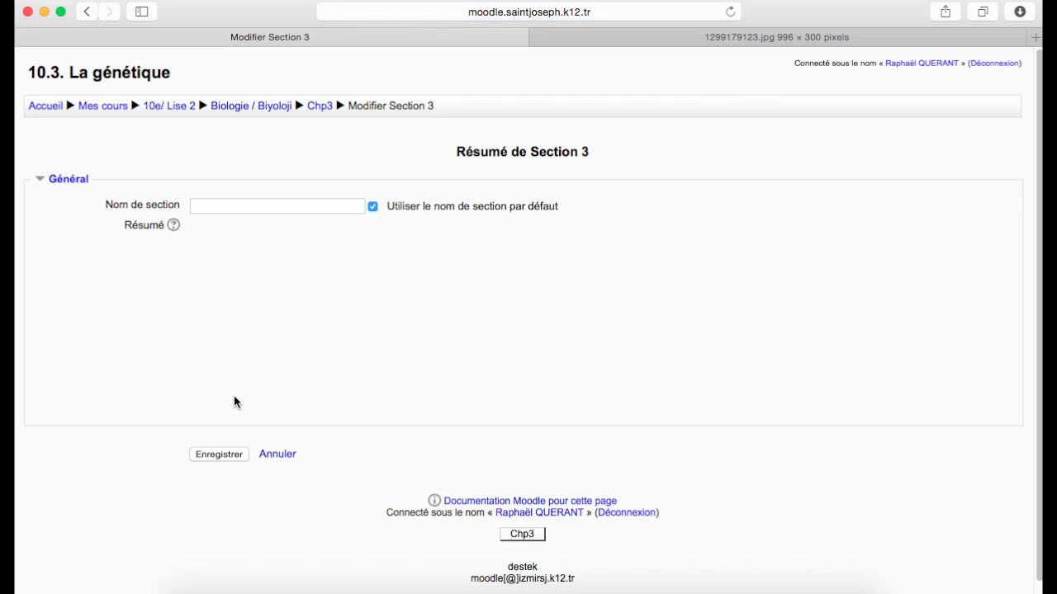
click(373, 206)
click(329, 209)
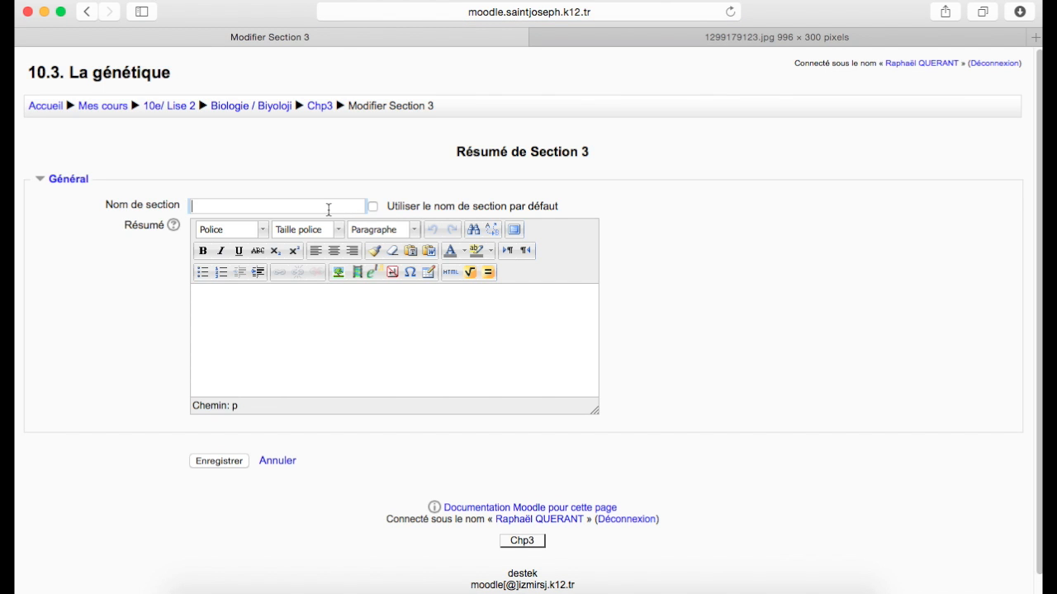
text(3.)
text(Les génotypes et phén)
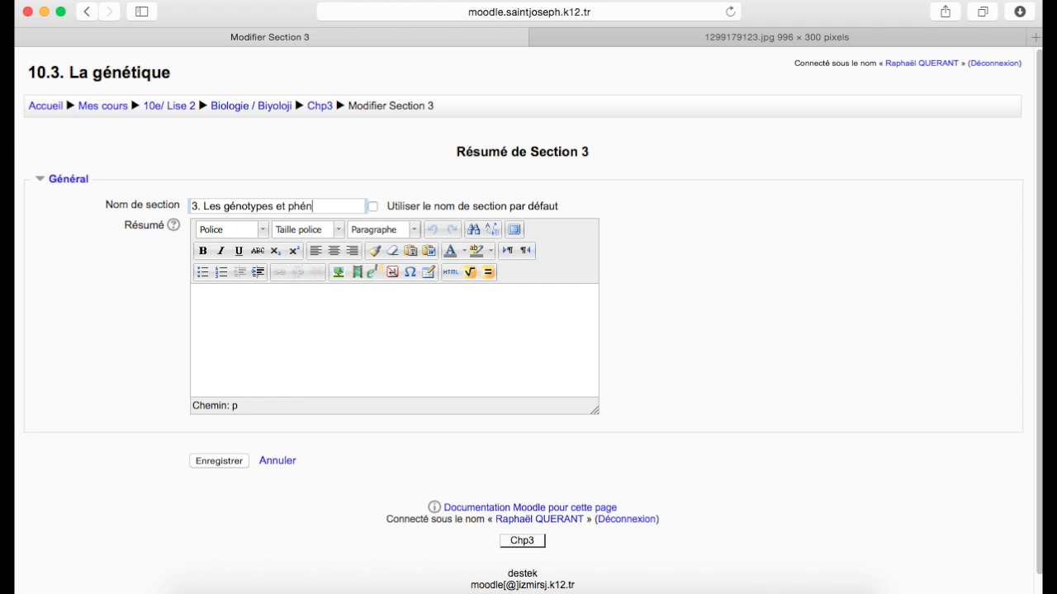
text(otypes)
Step: Start inserting an image in the Section 3 summary and upload partie 3.png under the name partie3 with the licence Autre
click(252, 299)
click(338, 272)
click(492, 245)
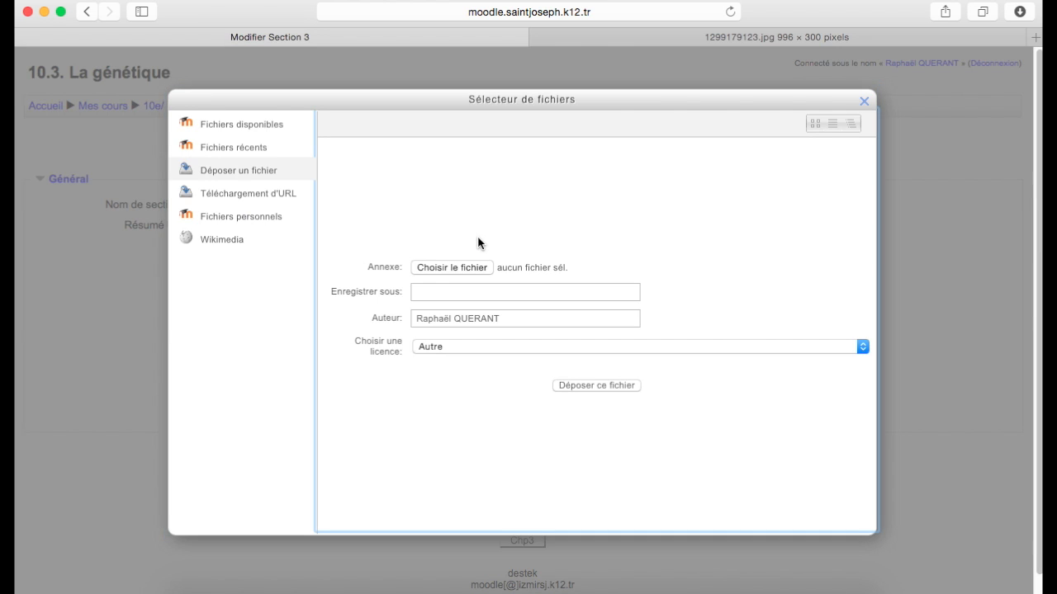
click(479, 267)
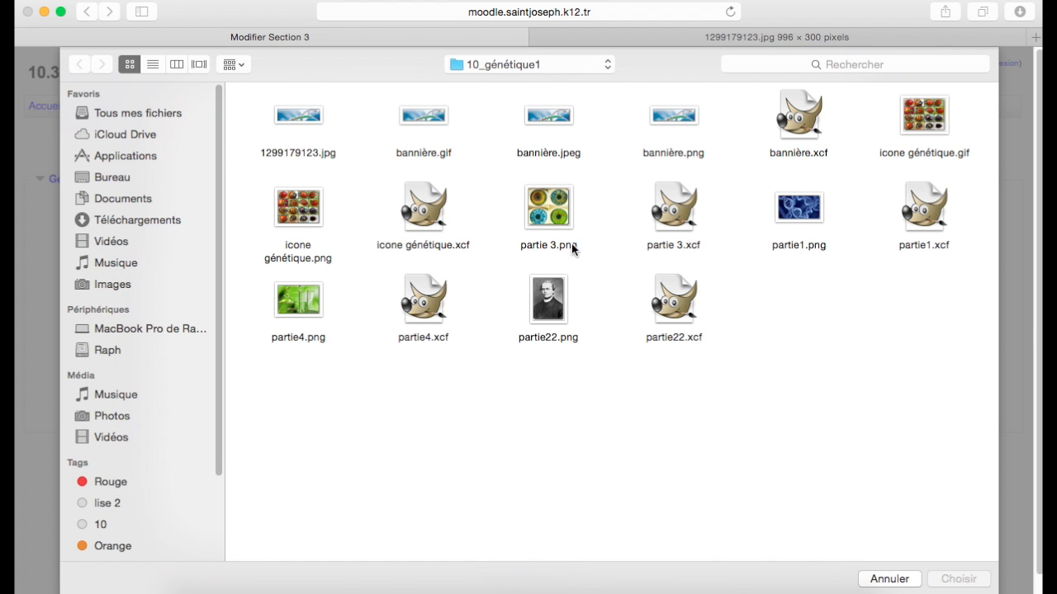
click(560, 224)
click(945, 576)
click(450, 289)
text(partie3)
click(497, 345)
click(497, 345)
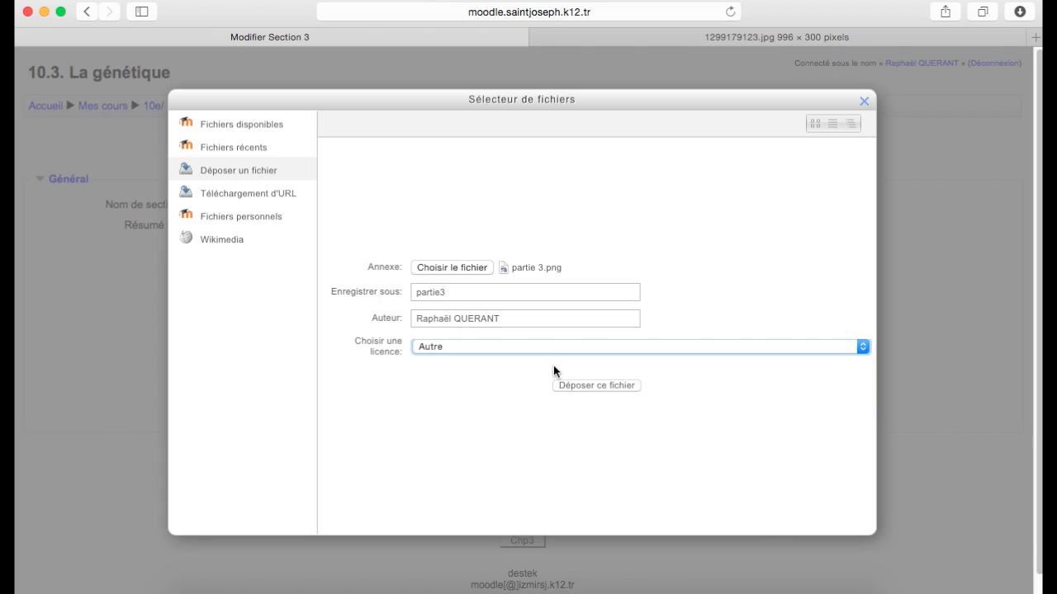
click(581, 385)
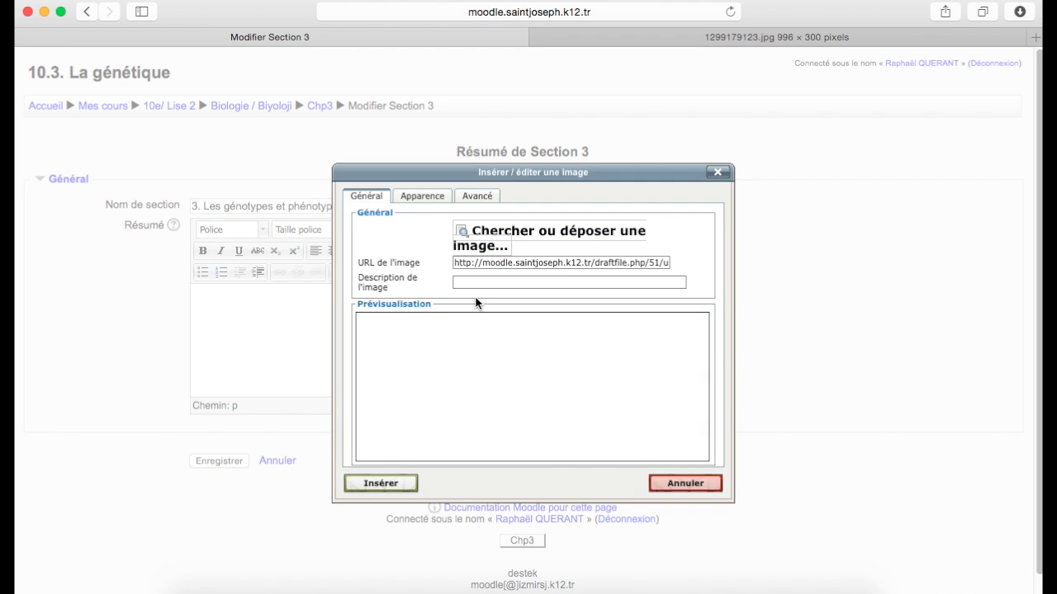
Step: Insert the Section 3 image aligned Gauche (flottant) and 100 px wide without a description, and save the section
click(424, 200)
click(512, 232)
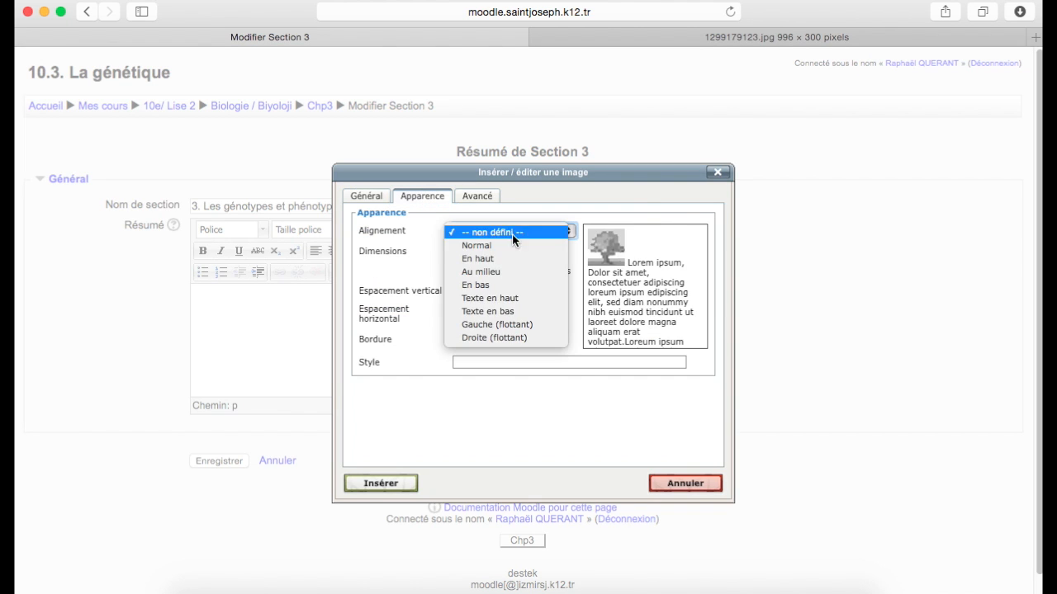
click(498, 323)
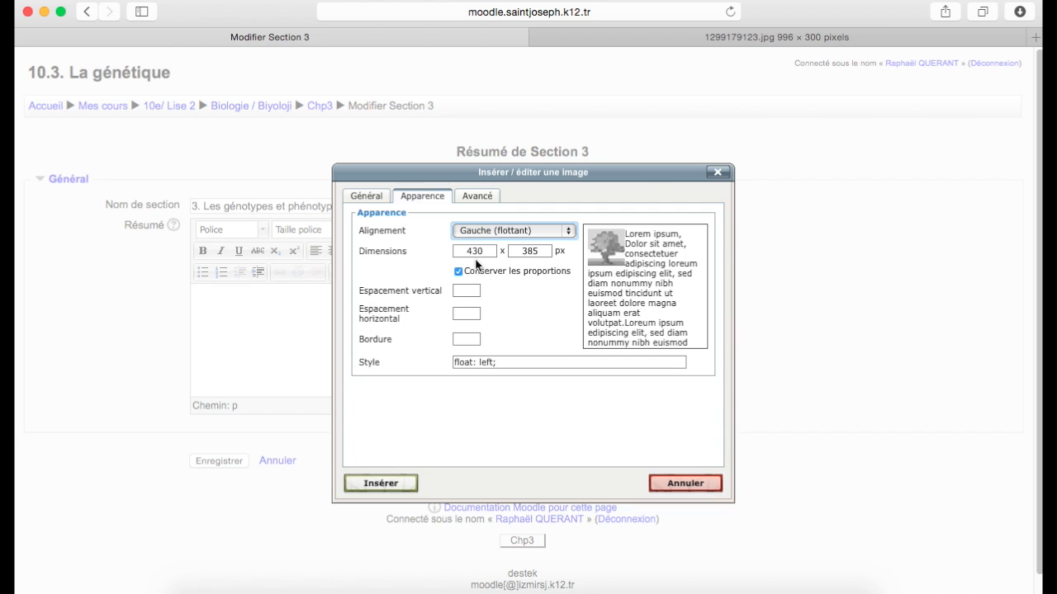
drag(485, 253, 463, 254)
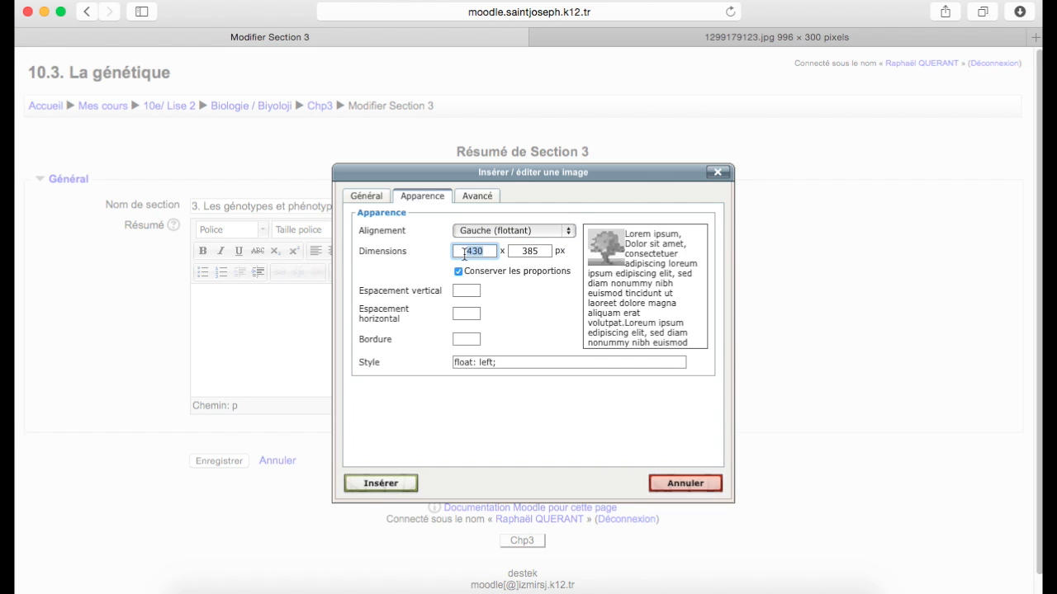
key(Return)
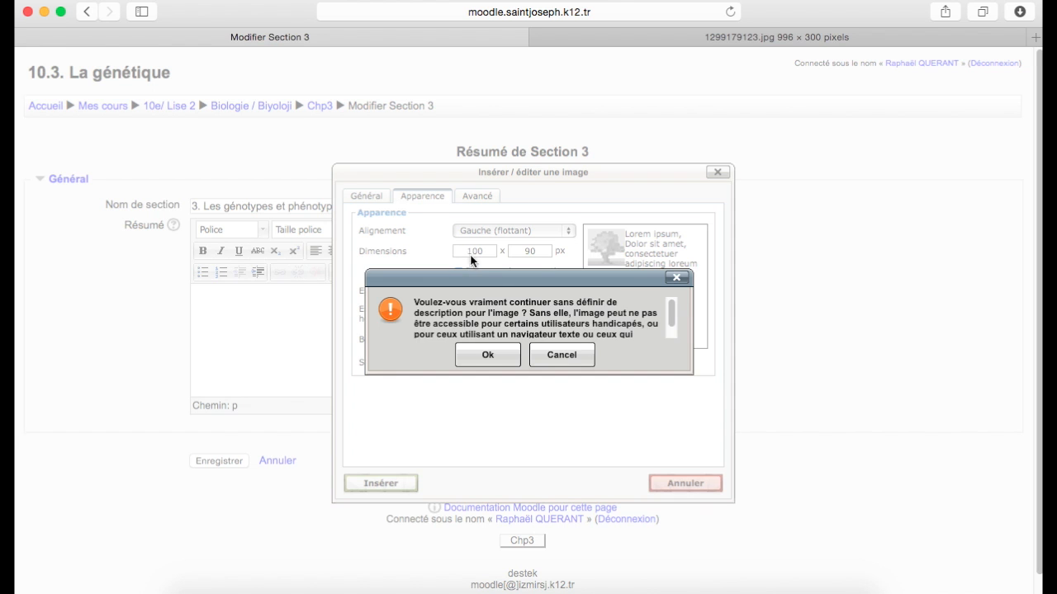
click(482, 362)
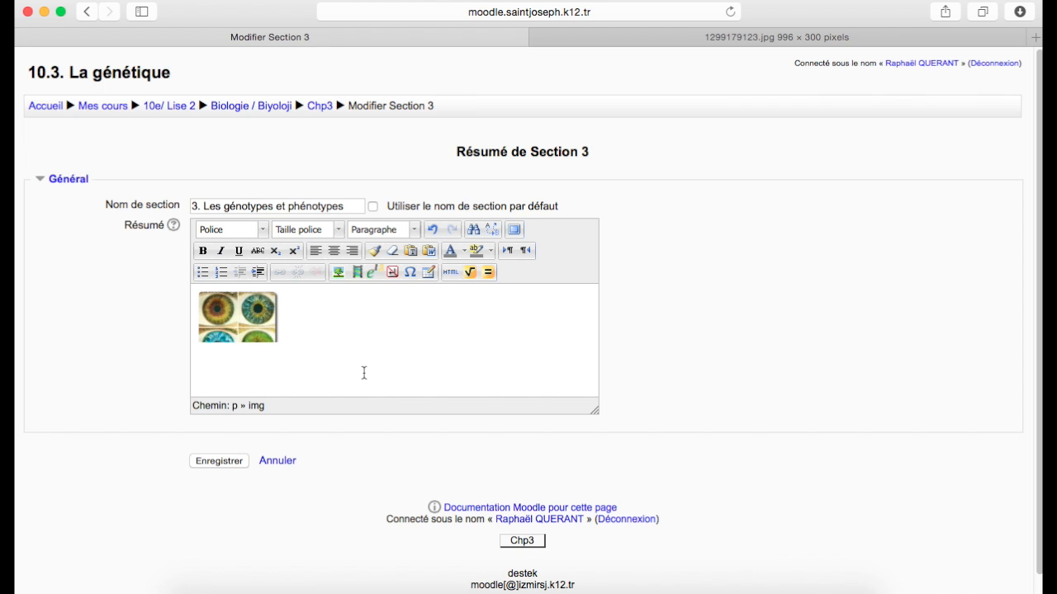
click(220, 461)
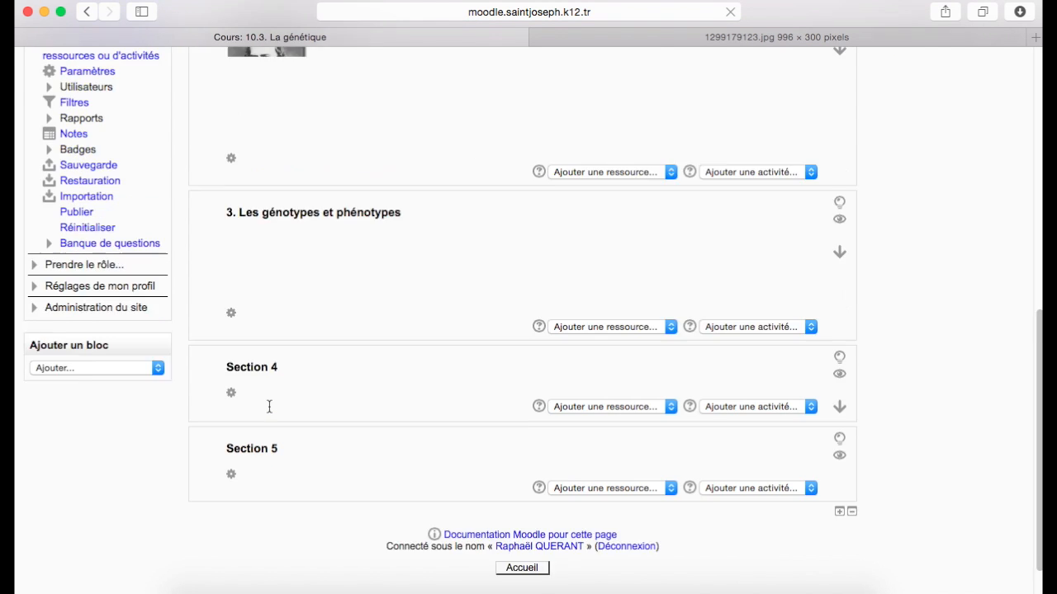
scroll(269, 406, up, 5)
scroll(270, 409, up, 5)
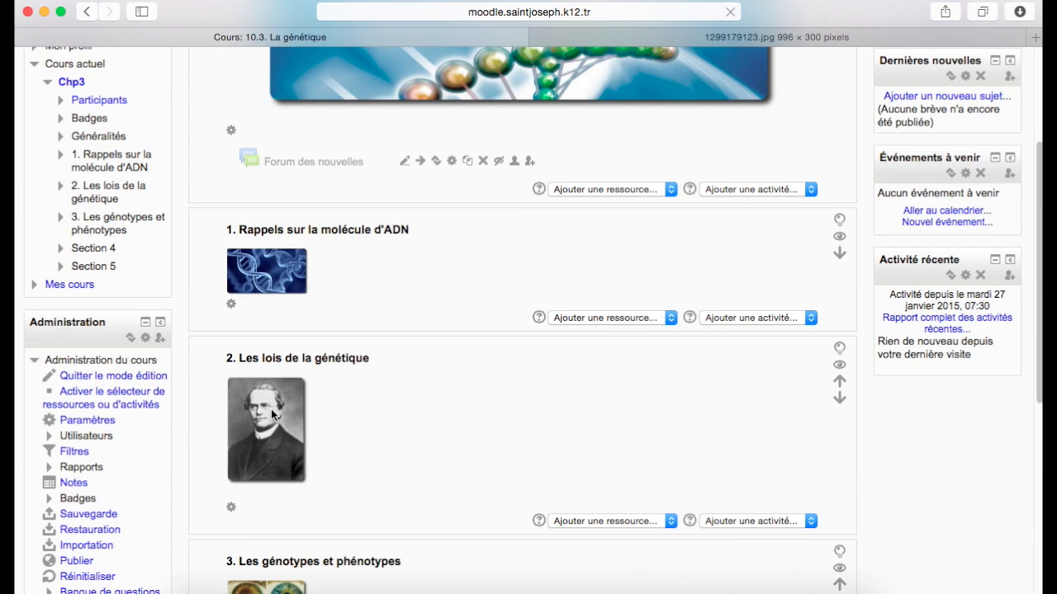
Step: Start inserting an image in the Section 4 summary and upload partie4.png under the name partie4
scroll(272, 409, down, 15)
click(232, 372)
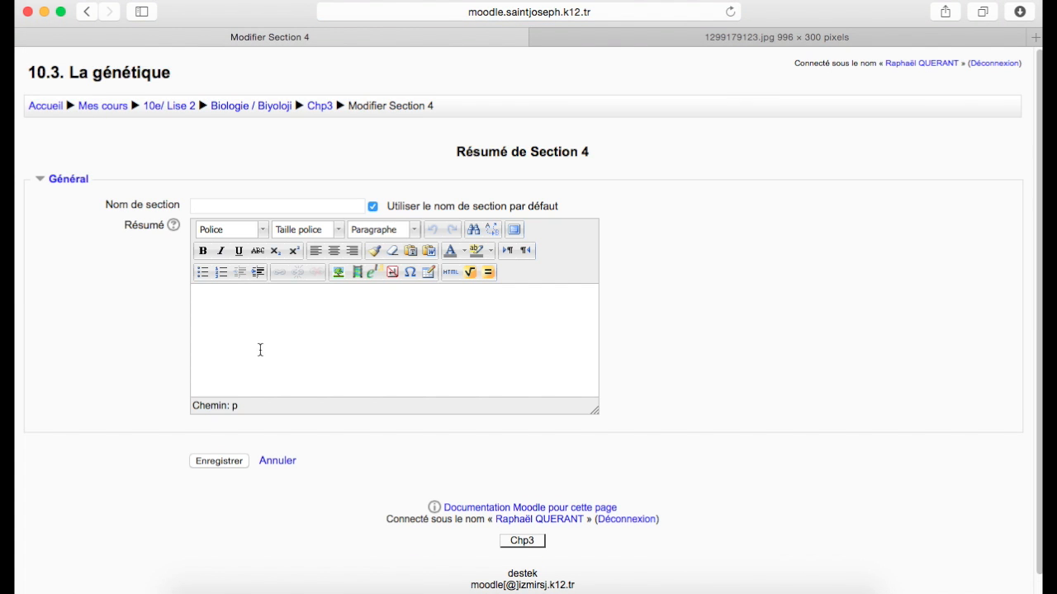
click(338, 272)
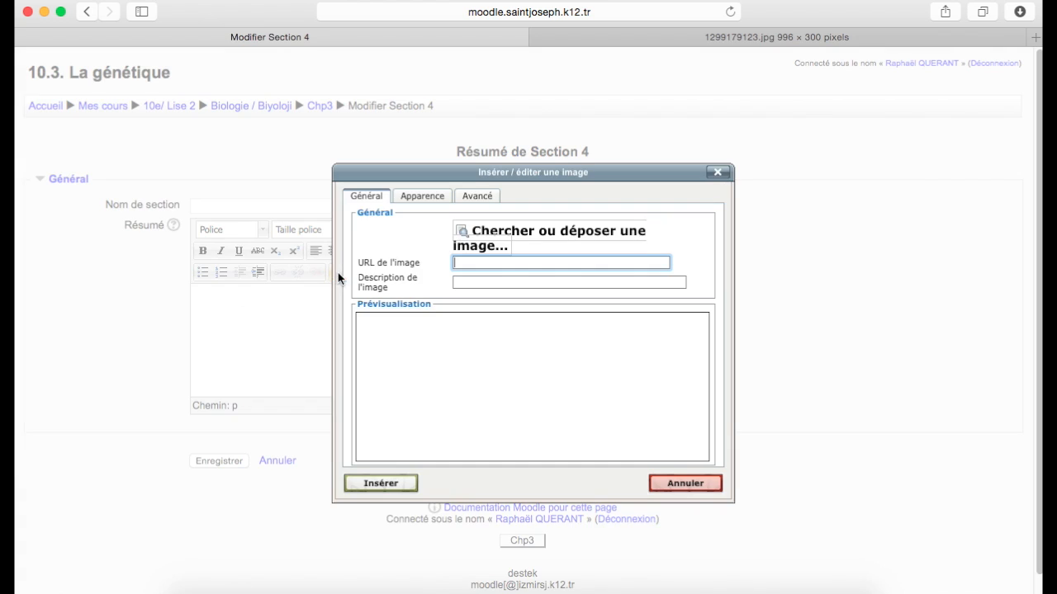
click(482, 242)
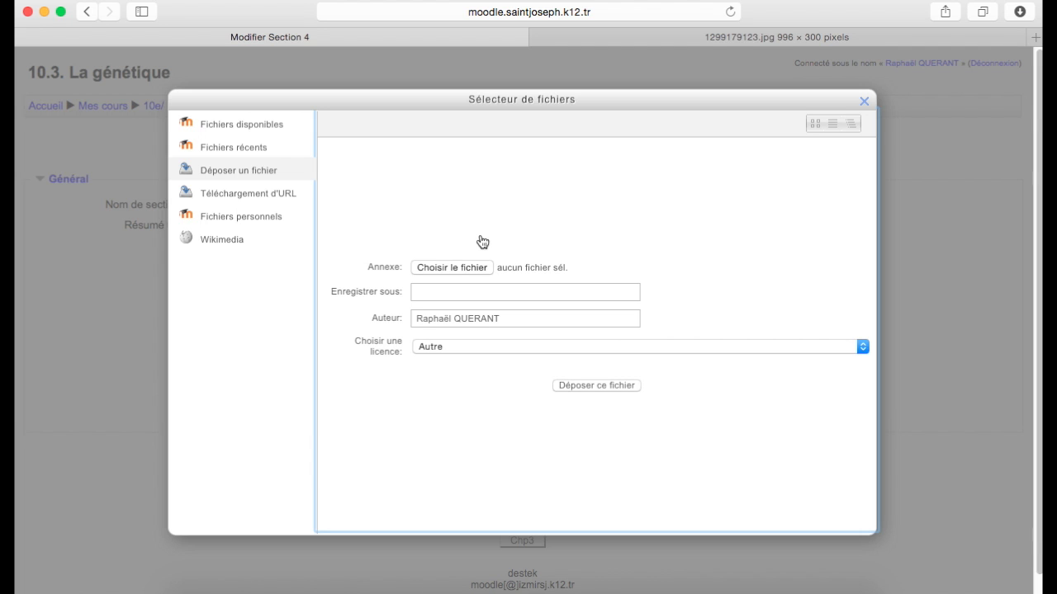
click(460, 270)
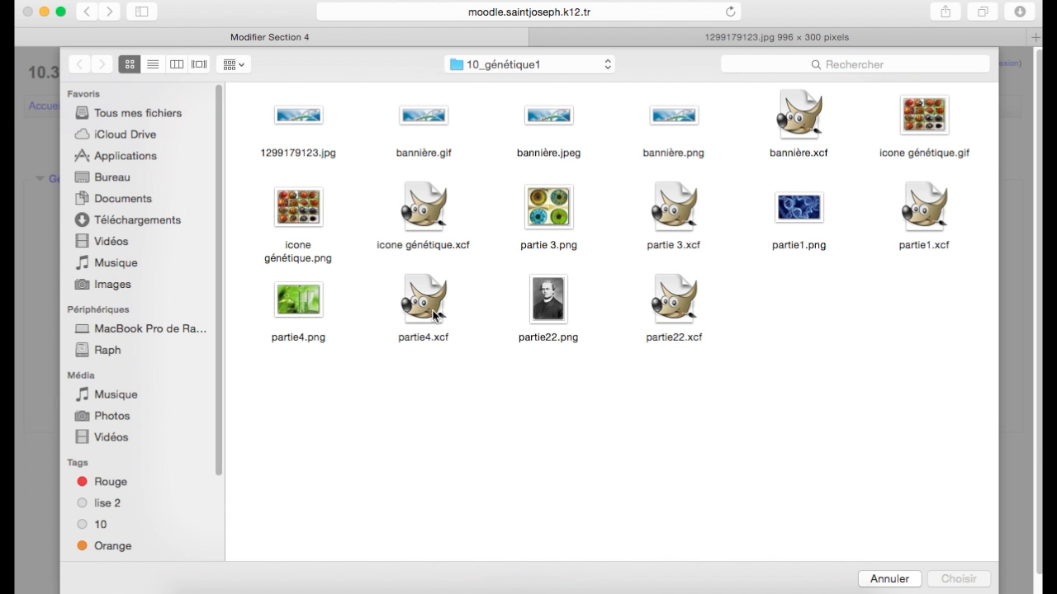
click(298, 302)
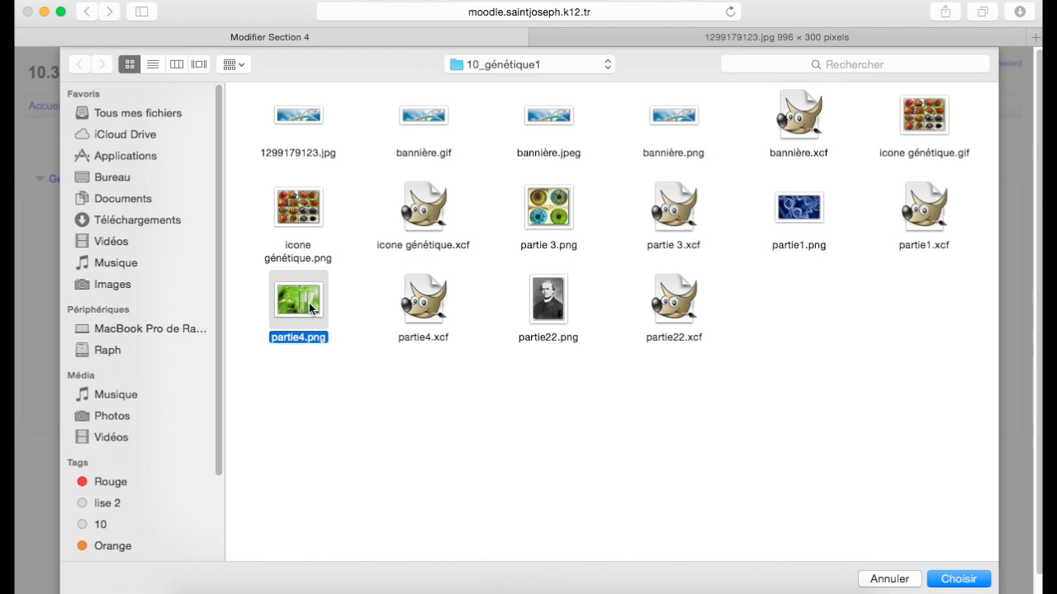
click(959, 579)
click(466, 293)
text(partie4)
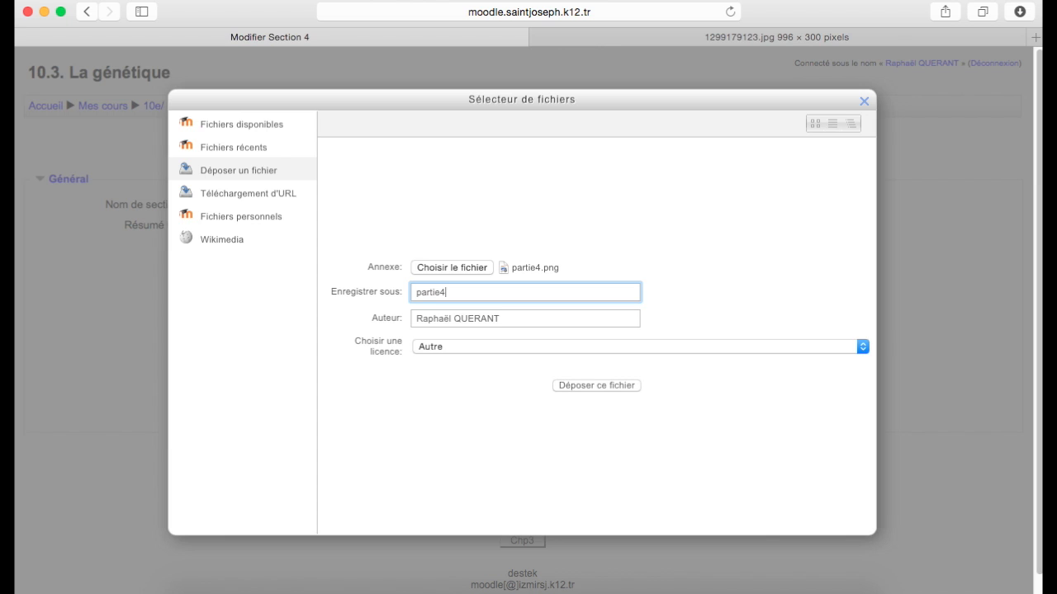
click(583, 385)
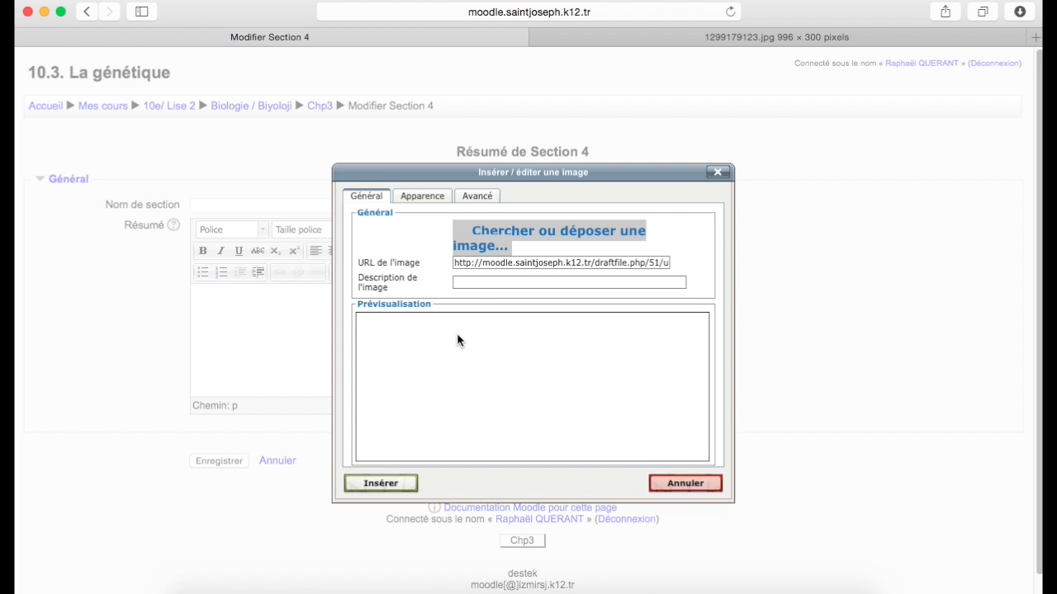
Step: Insert the Section 4 image aligned Gauche (flottant) and 100 px wide without a description, and save the section
click(425, 198)
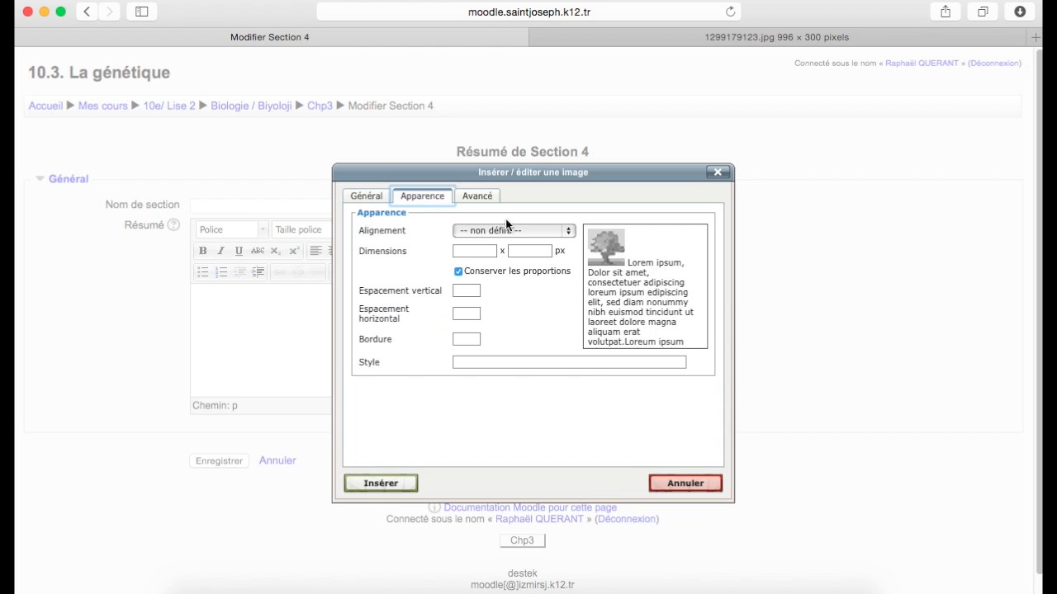
click(531, 232)
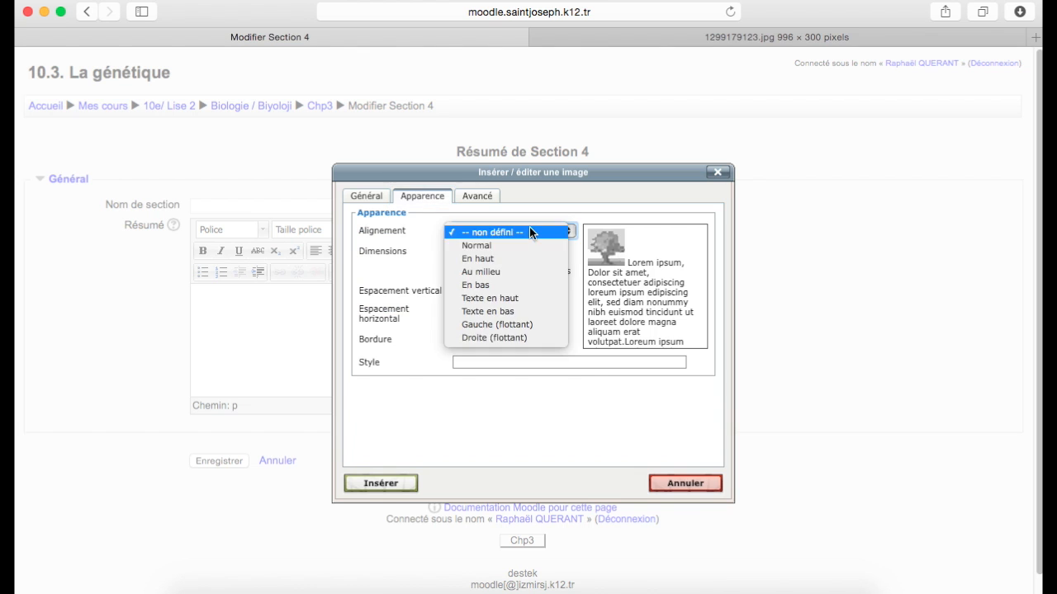
click(501, 324)
drag(490, 251, 443, 252)
text(100)
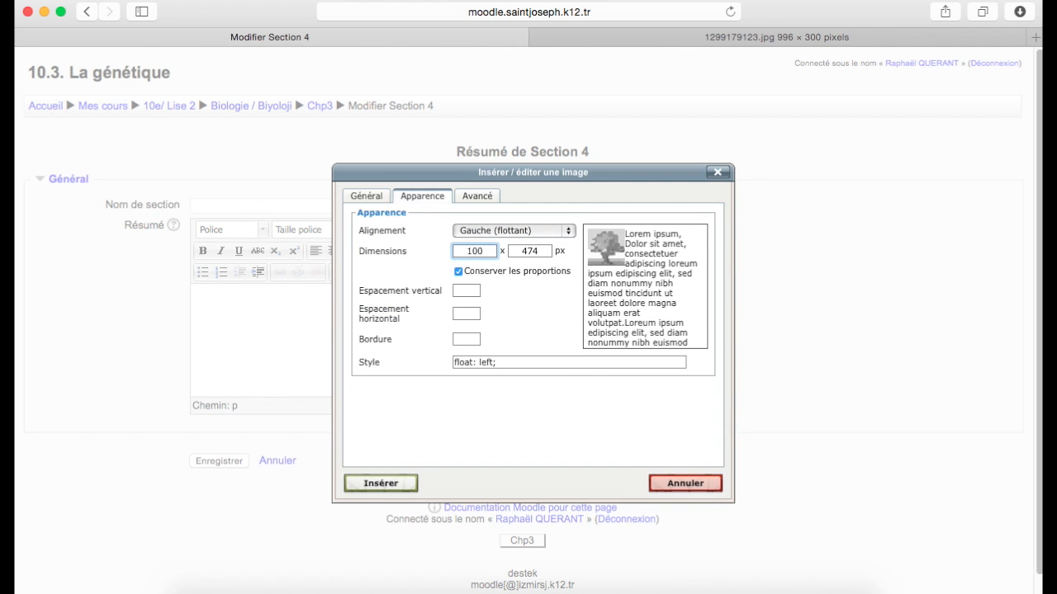
key(Return)
click(494, 360)
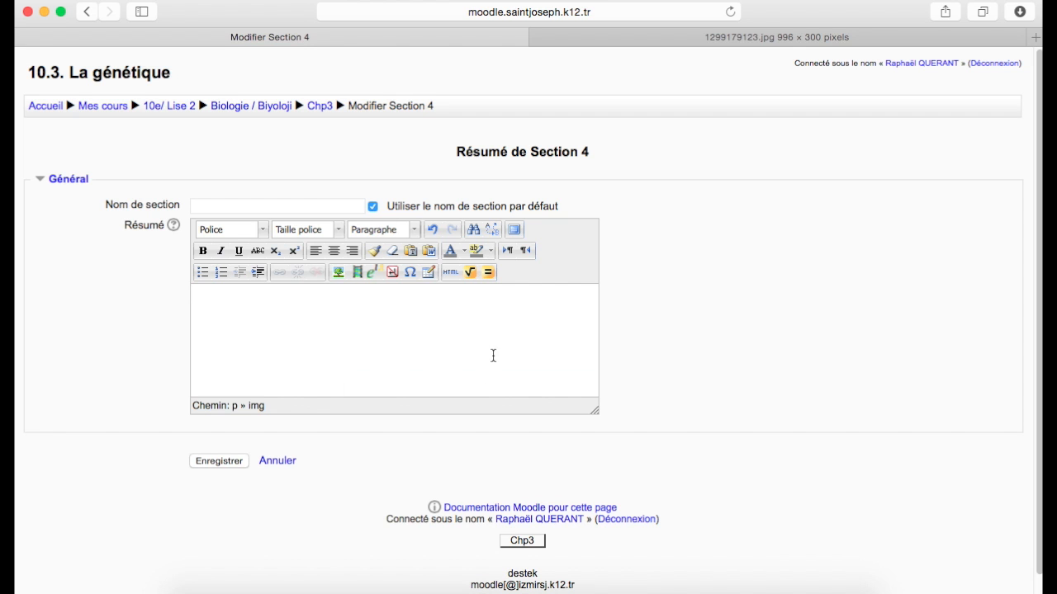
click(224, 461)
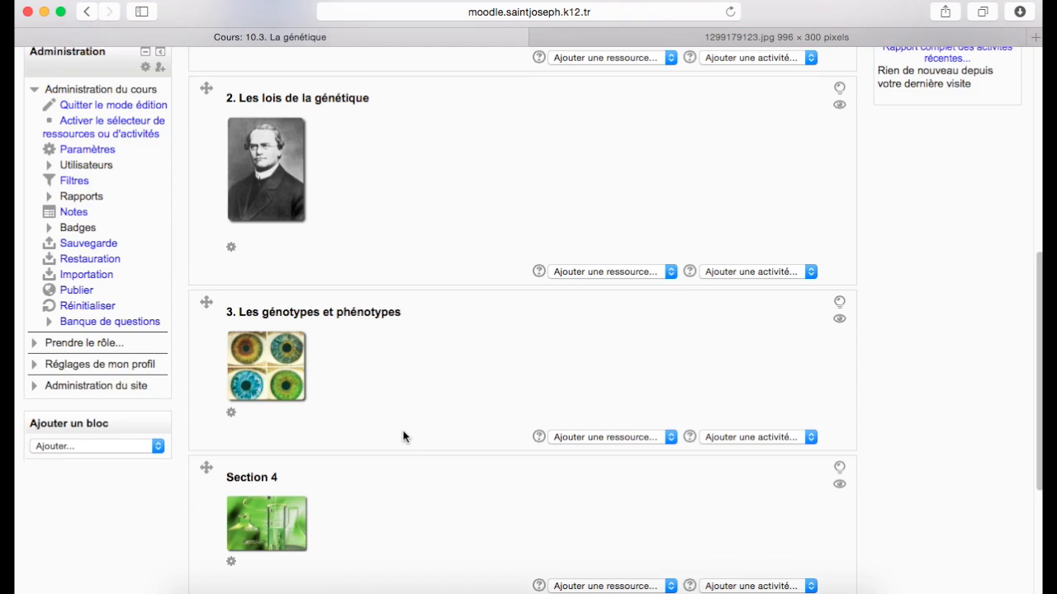
Step: Edit Section 5 to replace its default name with "Bilan"
scroll(403, 437, up, 5)
scroll(403, 437, down, 7)
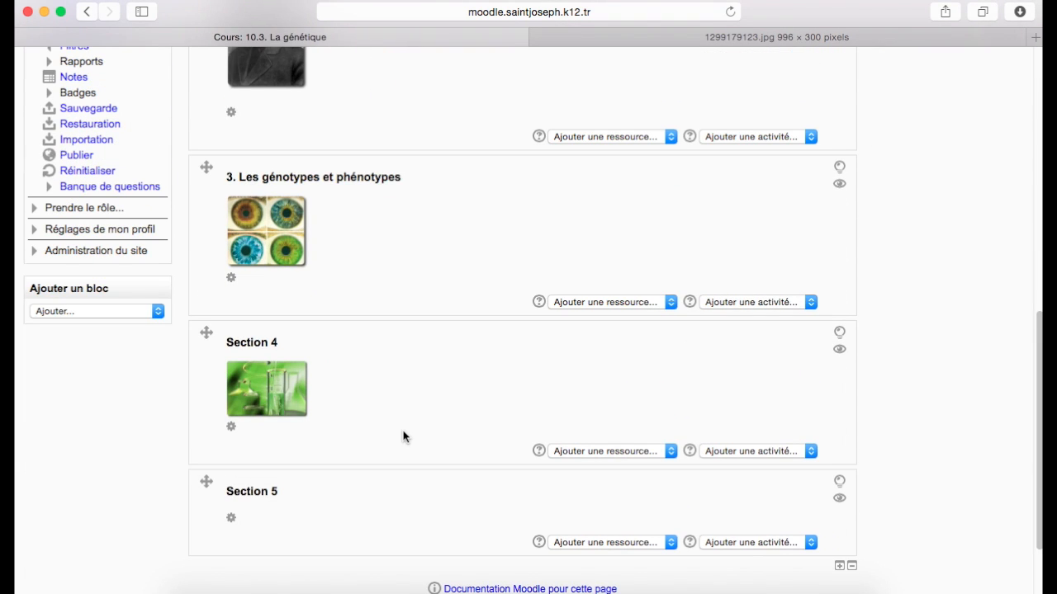
scroll(365, 337, up, 5)
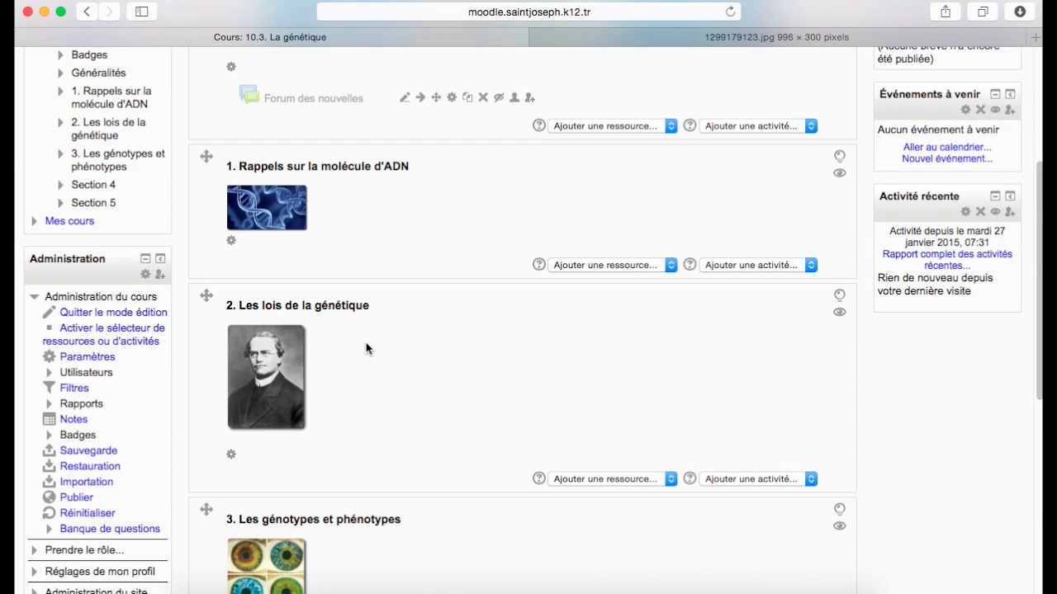
scroll(366, 348, down, 6)
click(231, 420)
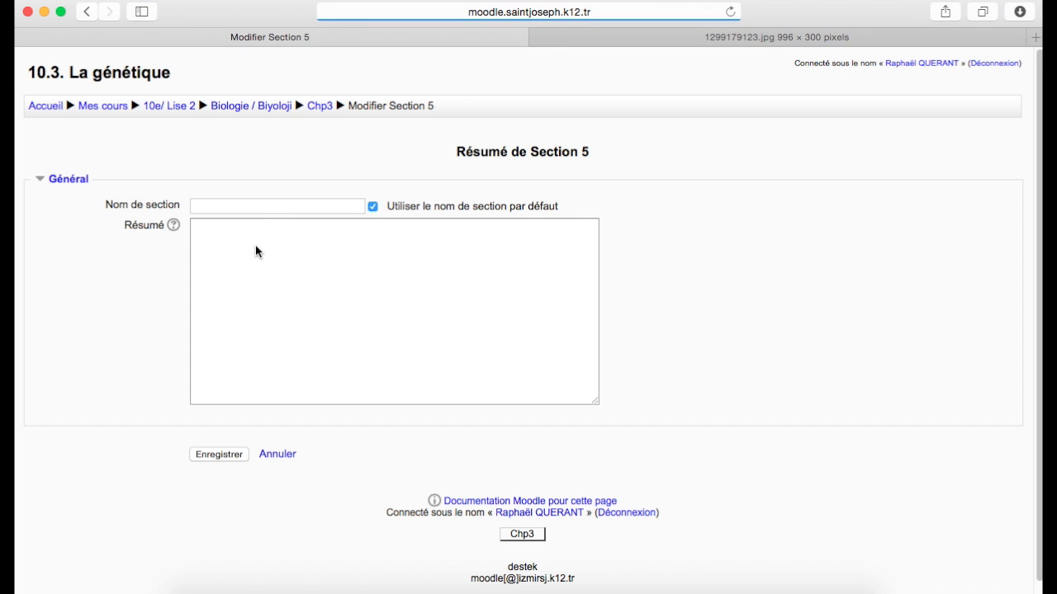
click(372, 206)
click(327, 209)
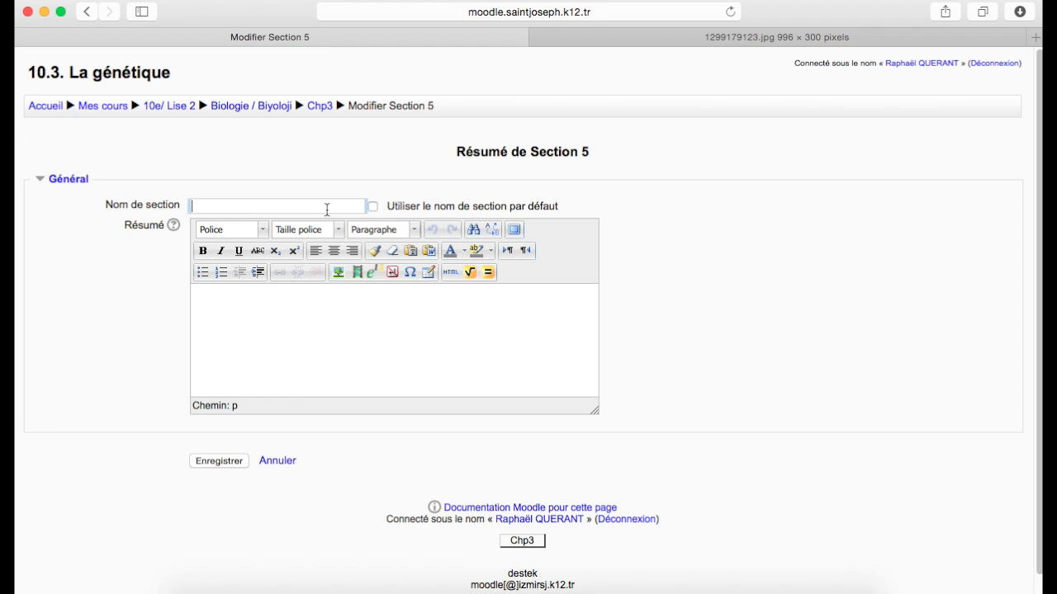
text(Bila)
Step: Start inserting an image in the Section 5 summary and select a copy of icone quizz 2.jpg from the design folder in Fichiers personnels
click(303, 323)
click(337, 271)
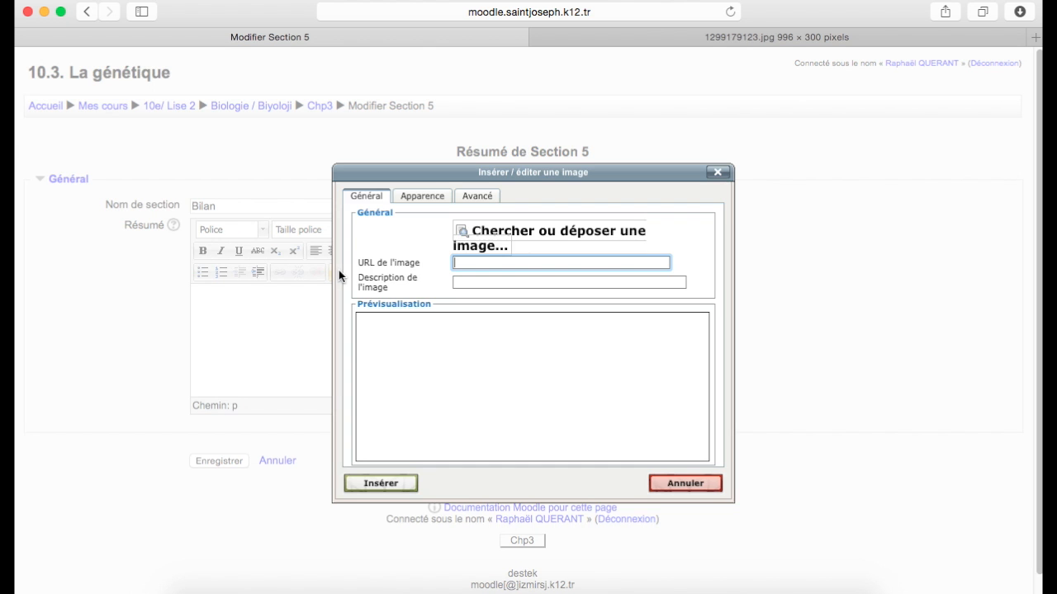
click(487, 240)
click(239, 171)
click(237, 219)
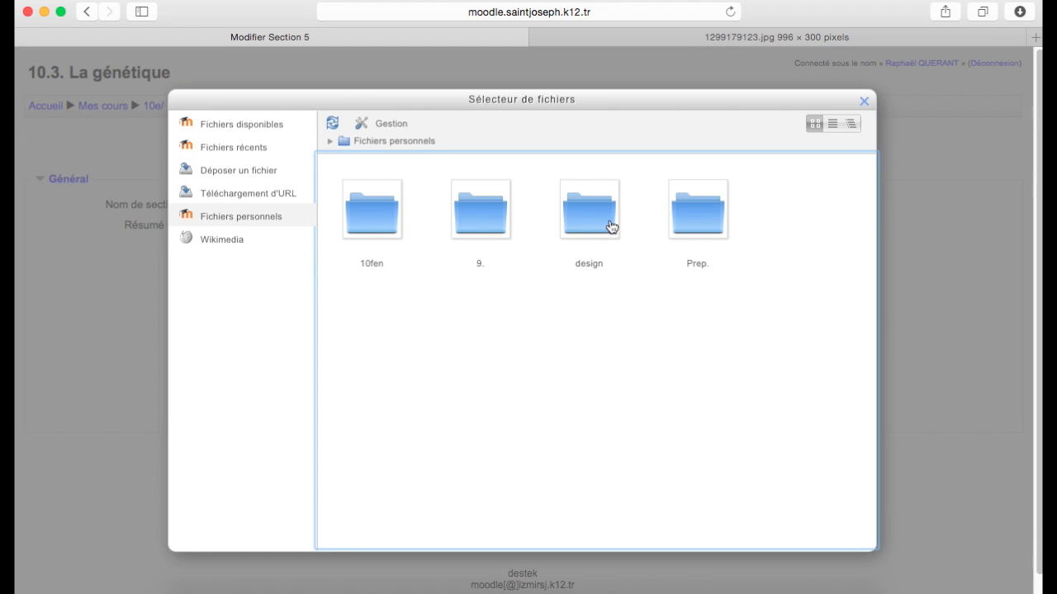
double_click(593, 225)
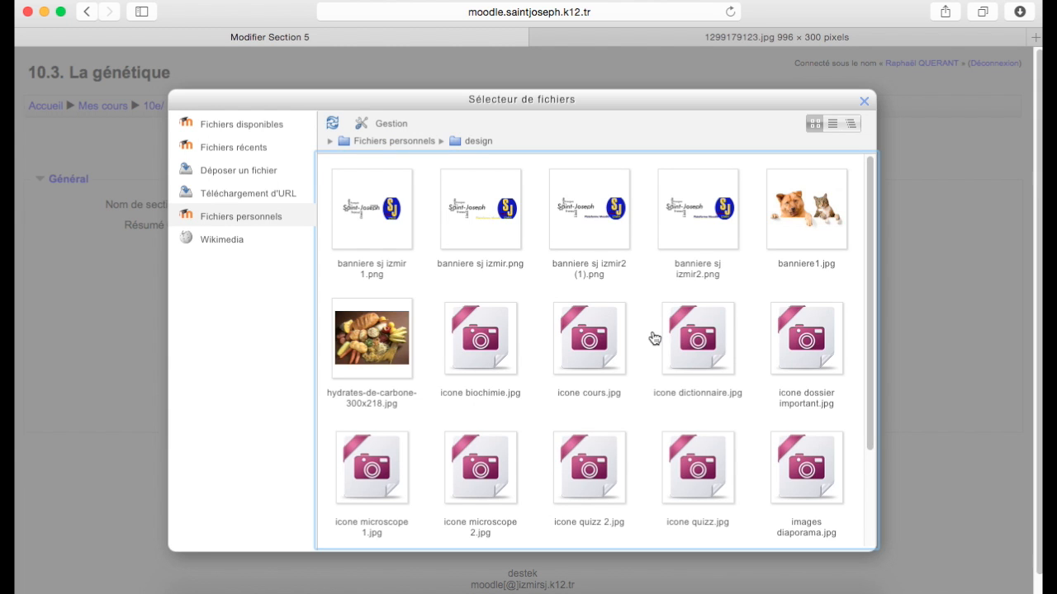
scroll(652, 334, down, 3)
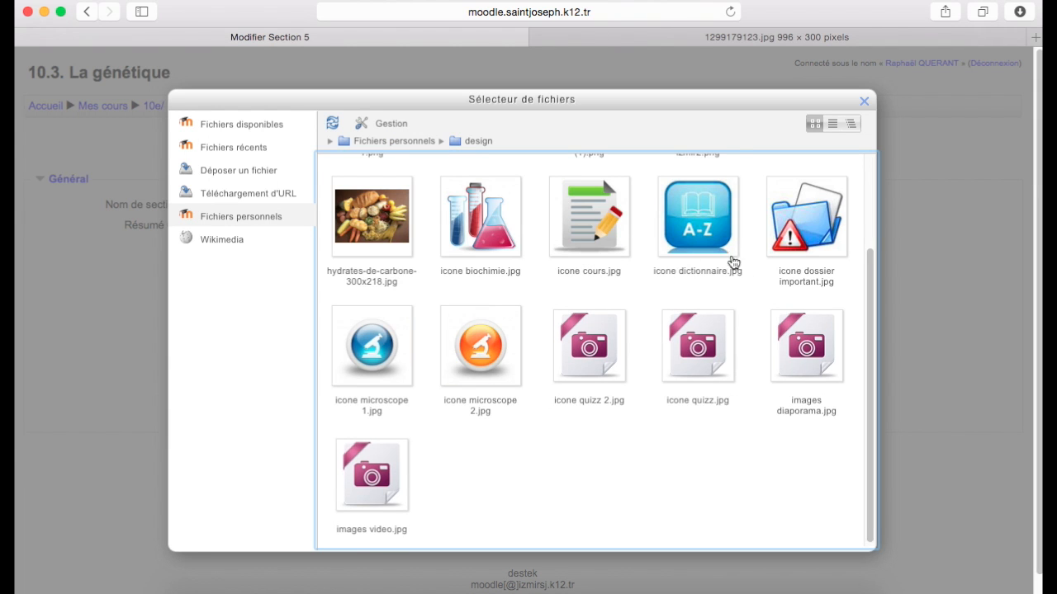
click(591, 354)
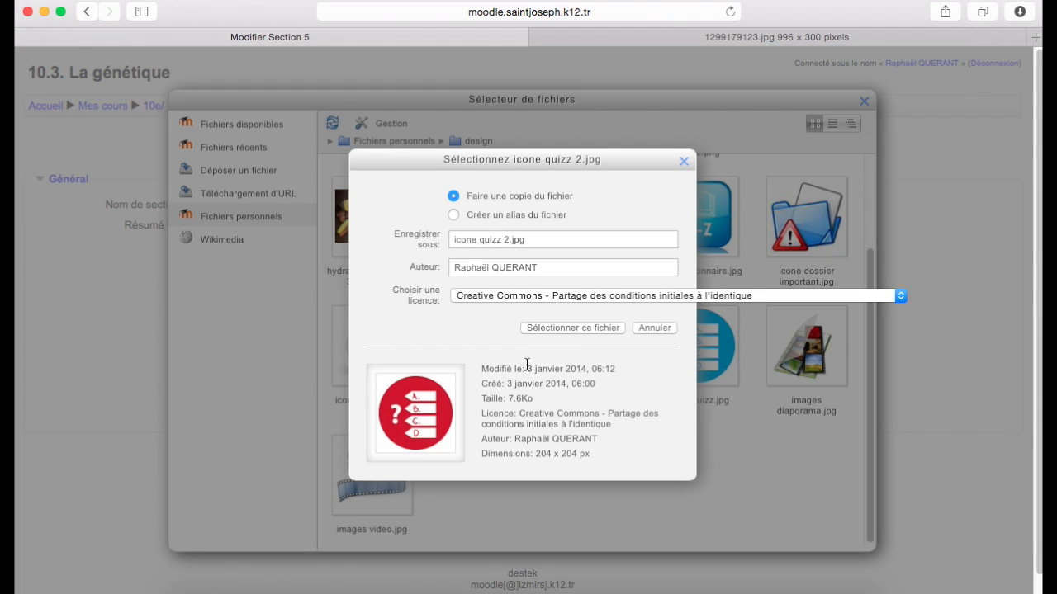
click(566, 328)
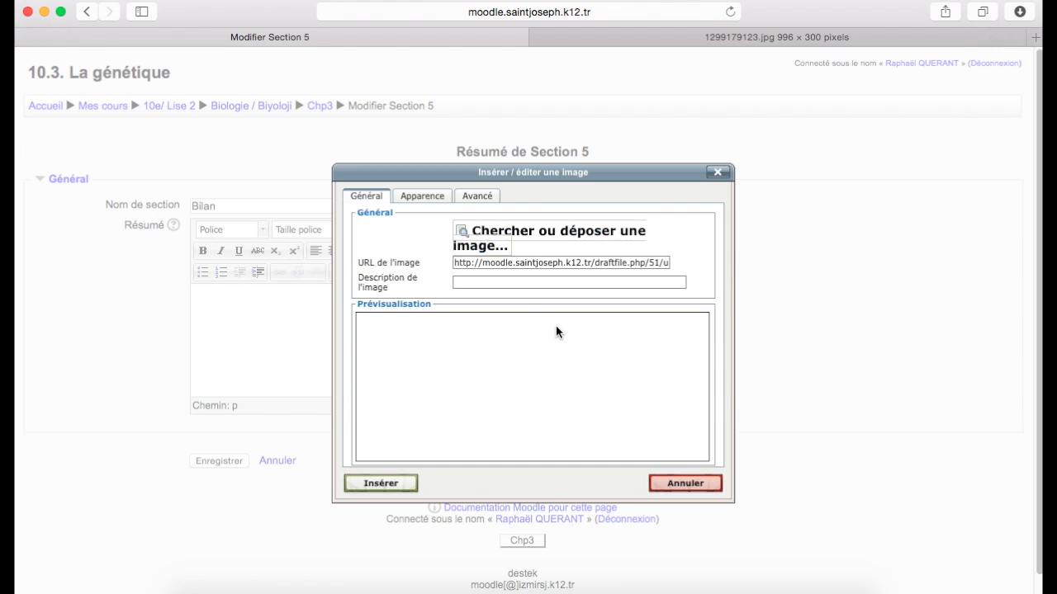
Step: Insert the quiz icon in the Section 5 summary at 100 x 100 px without a description
click(436, 199)
double_click(489, 250)
text(100)
key(Return)
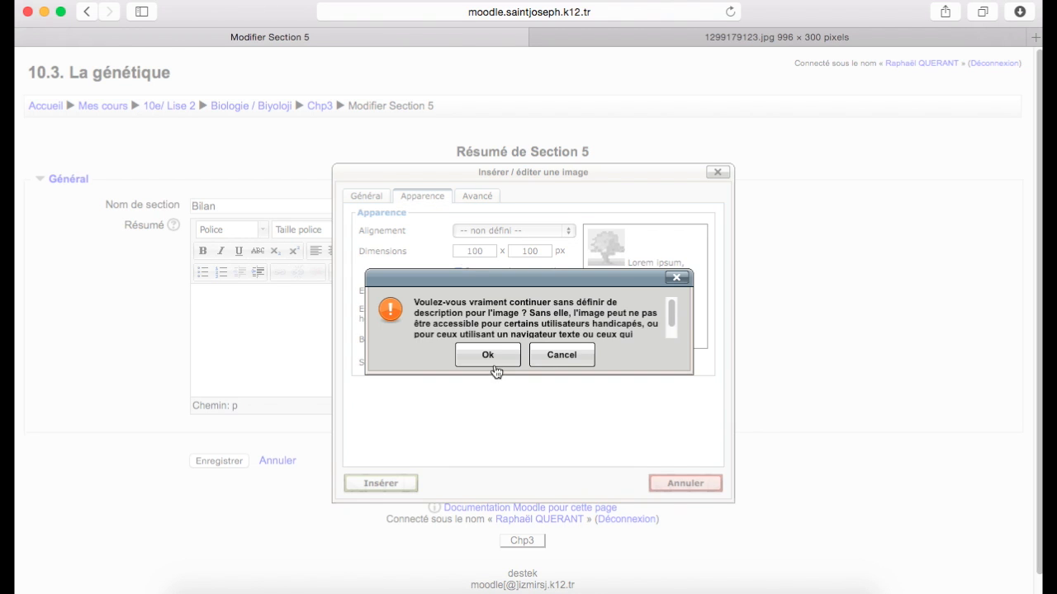
click(493, 351)
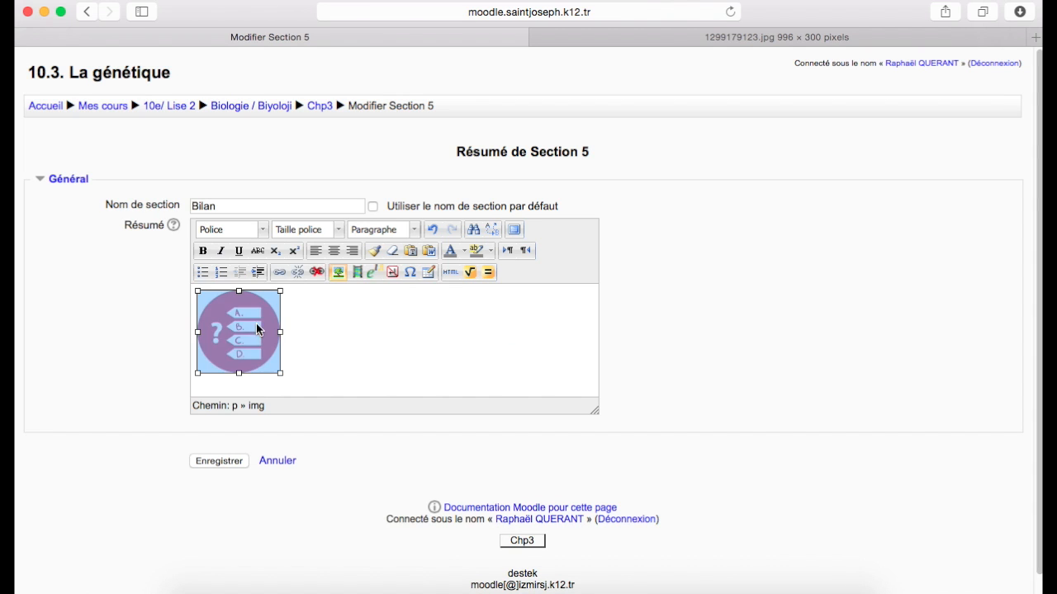
Step: Change the quiz icon's alignment to Gauche (flottant), still without a description, and save Section 5
click(338, 273)
click(429, 201)
click(479, 232)
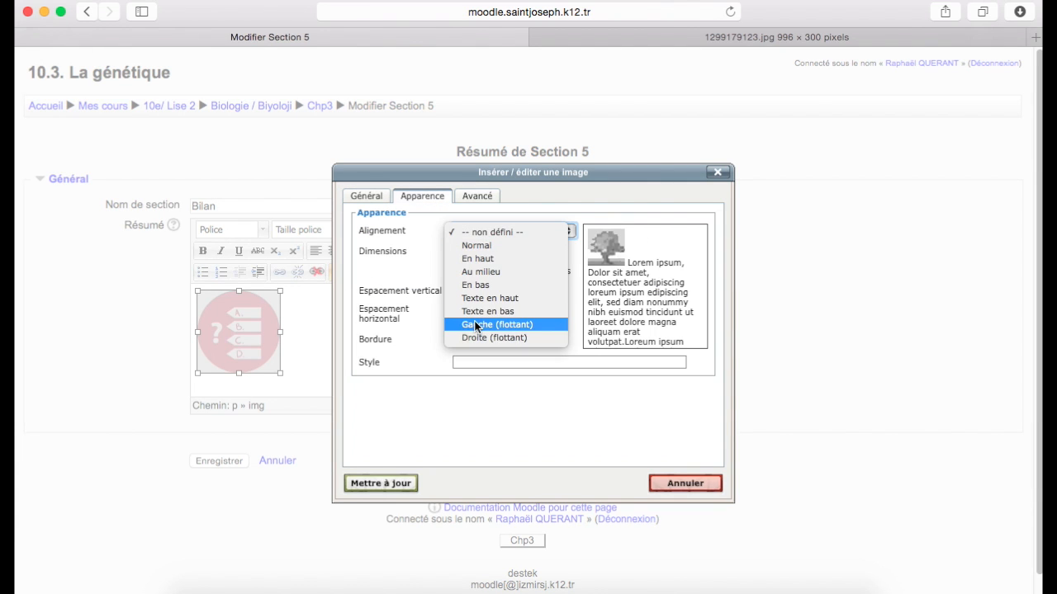
click(475, 314)
click(385, 487)
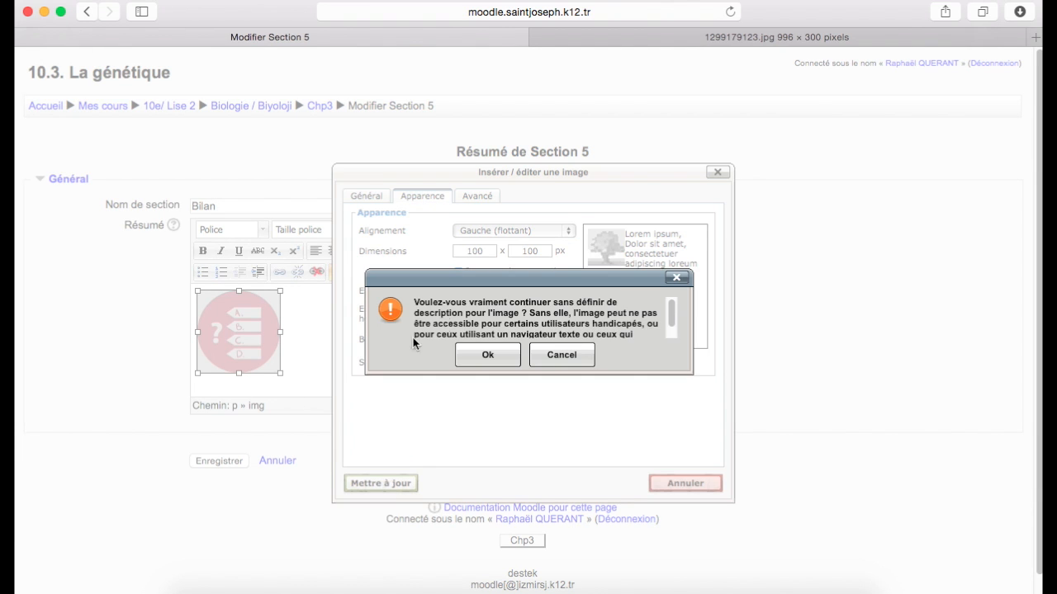
click(487, 353)
click(237, 327)
click(326, 336)
click(225, 462)
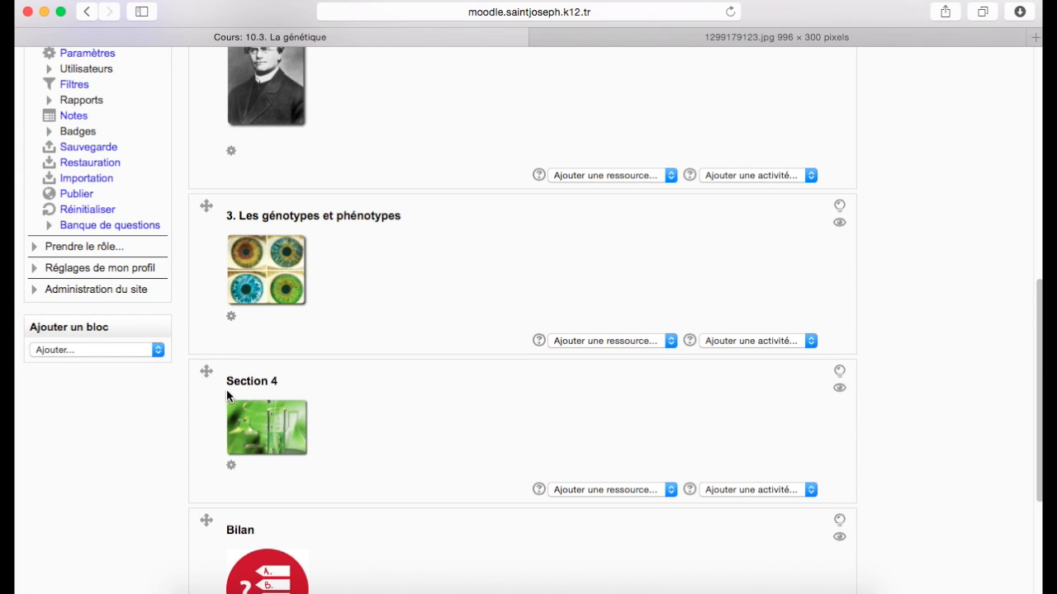
Step: Edit Section 4 to replace its default name with "4. Les biotechnologies" and save the section
click(231, 467)
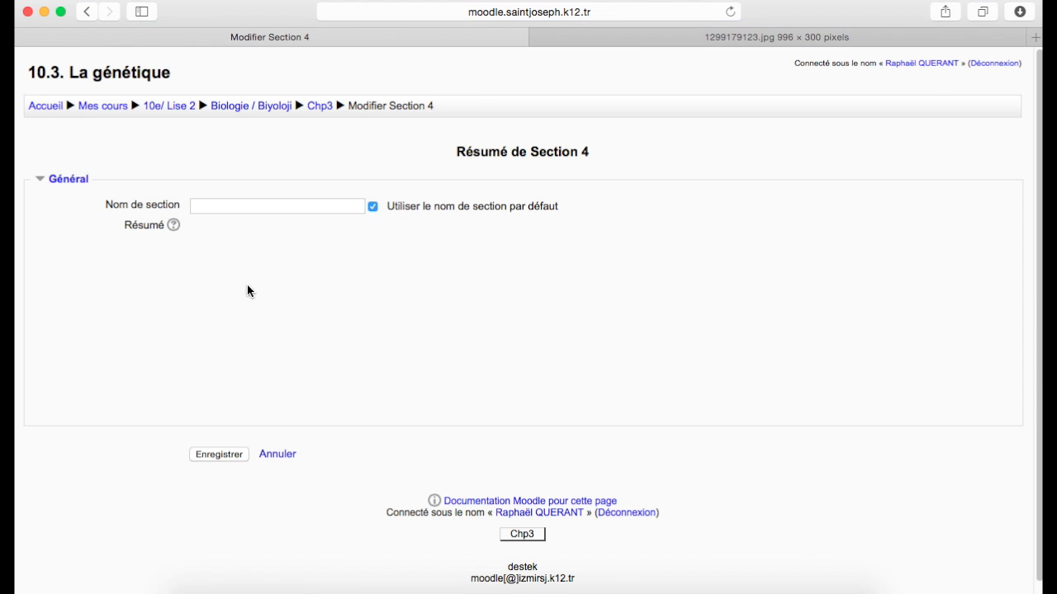
click(373, 207)
click(328, 207)
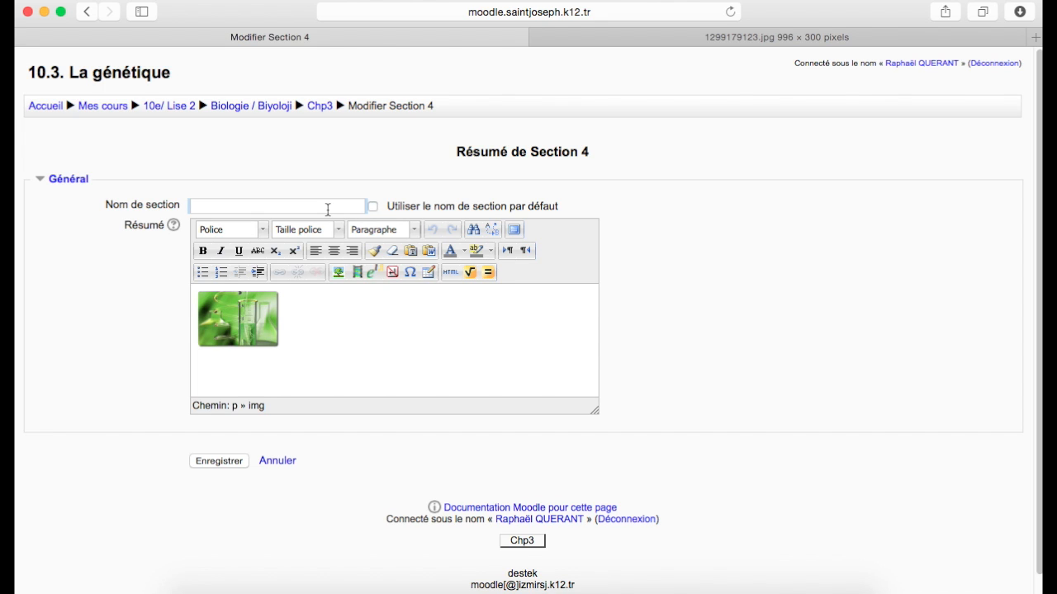
text(4. Les biotechnologie)
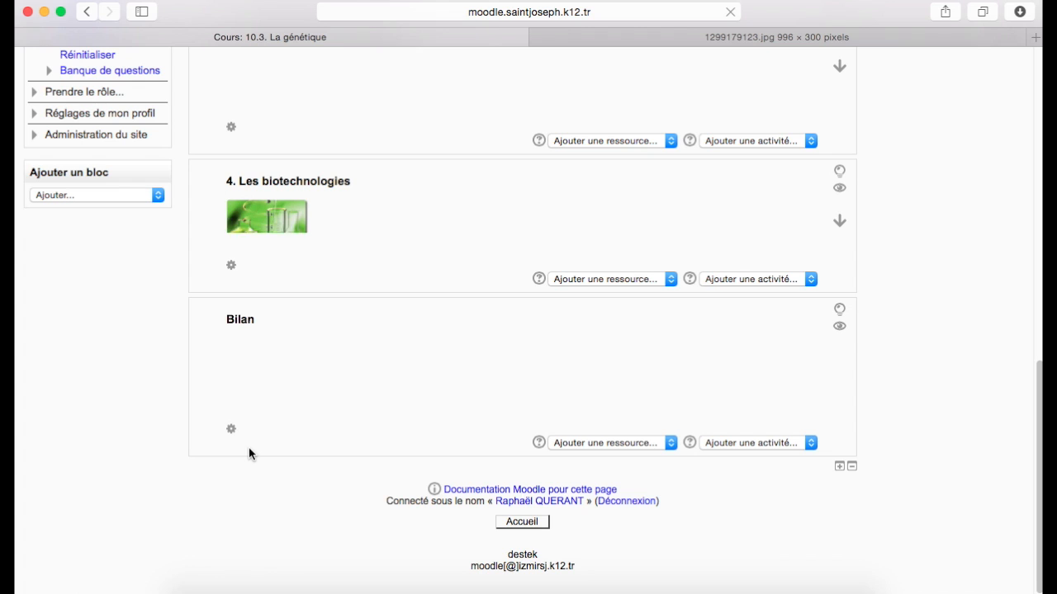
scroll(250, 450, up, 10)
scroll(254, 450, down, 10)
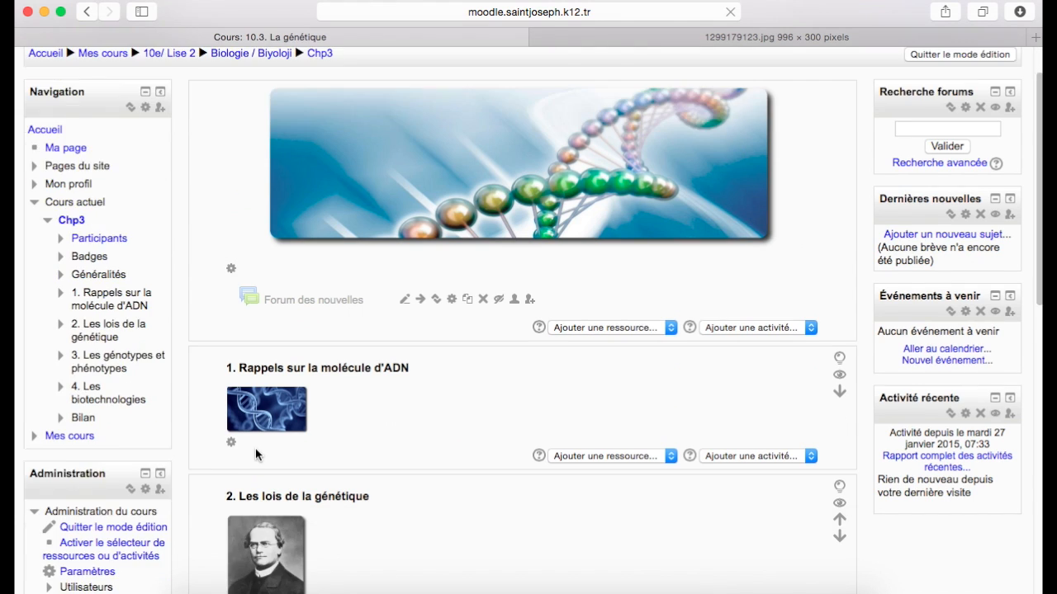
scroll(255, 448, down, 2)
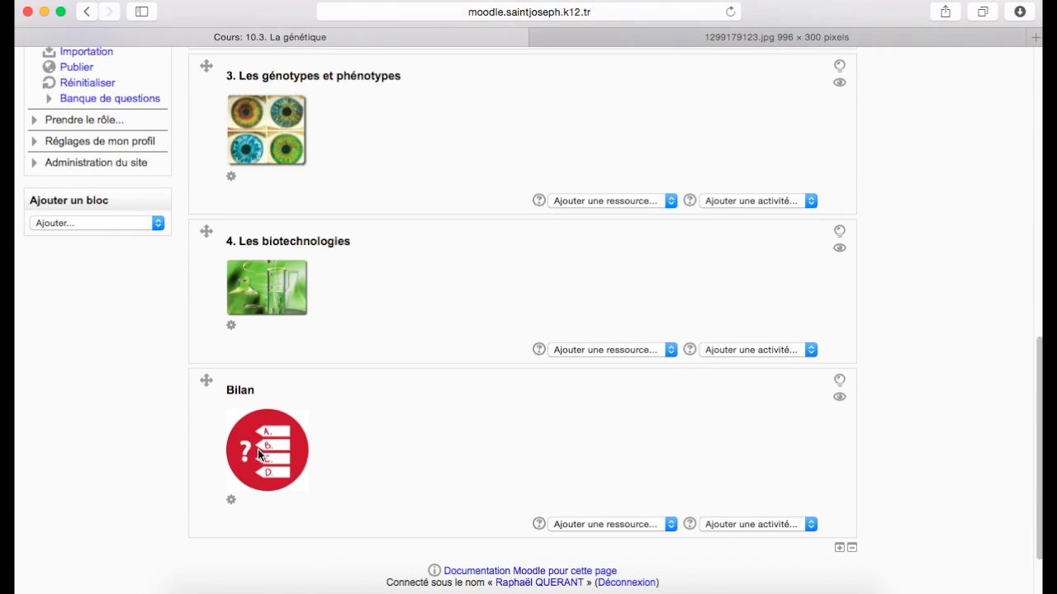
scroll(255, 449, up, 15)
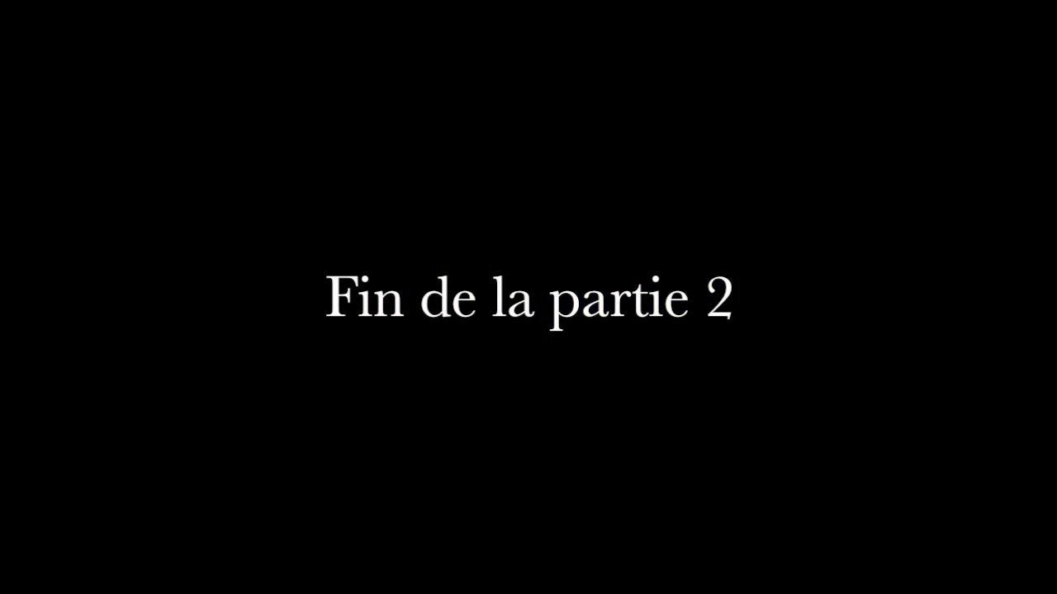